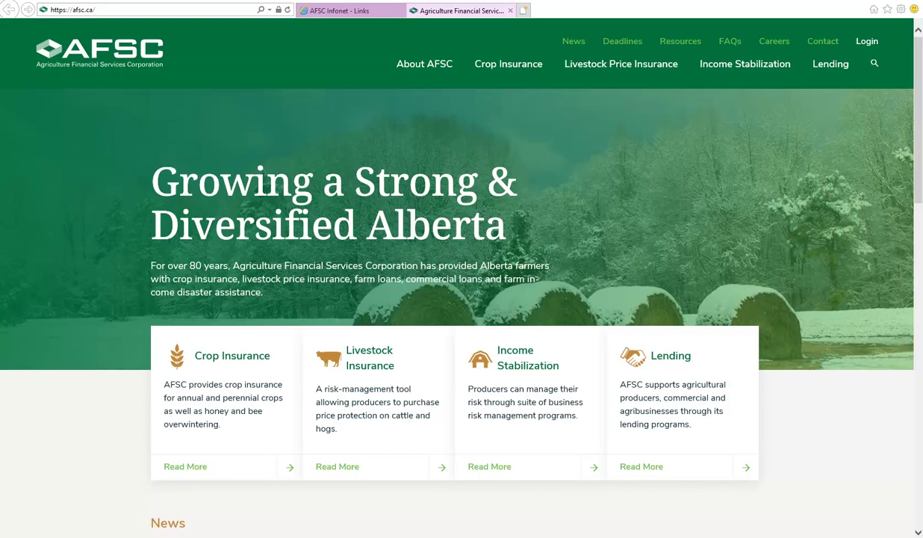
Step: Sign in and start a new estimate under Add Straight Hail Coverage
click(867, 41)
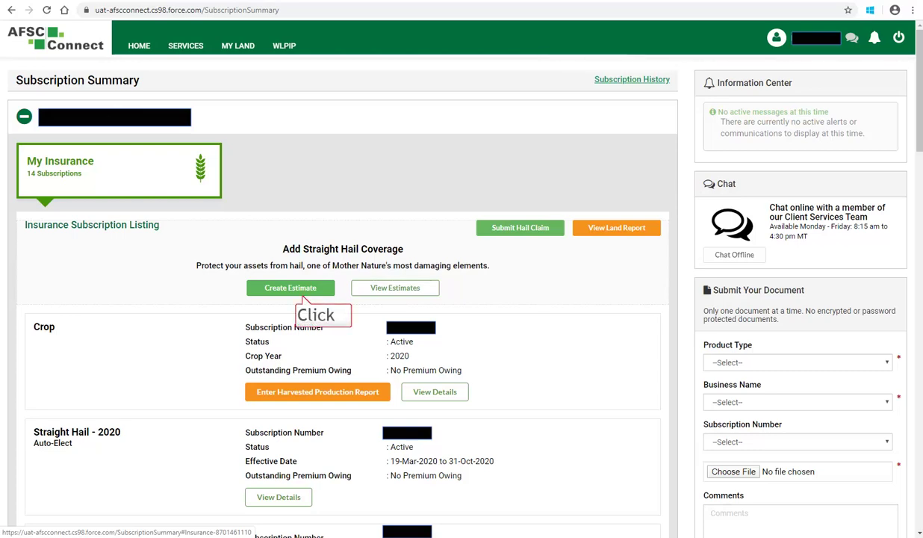
click(302, 293)
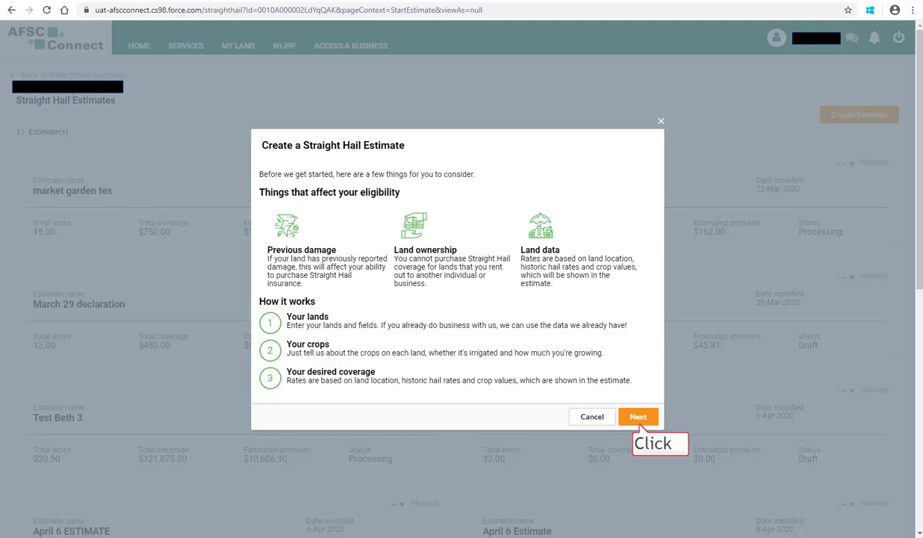
Step: Pass the introduction and choose 'Start by using a previous Straight Hail subscription'
click(639, 416)
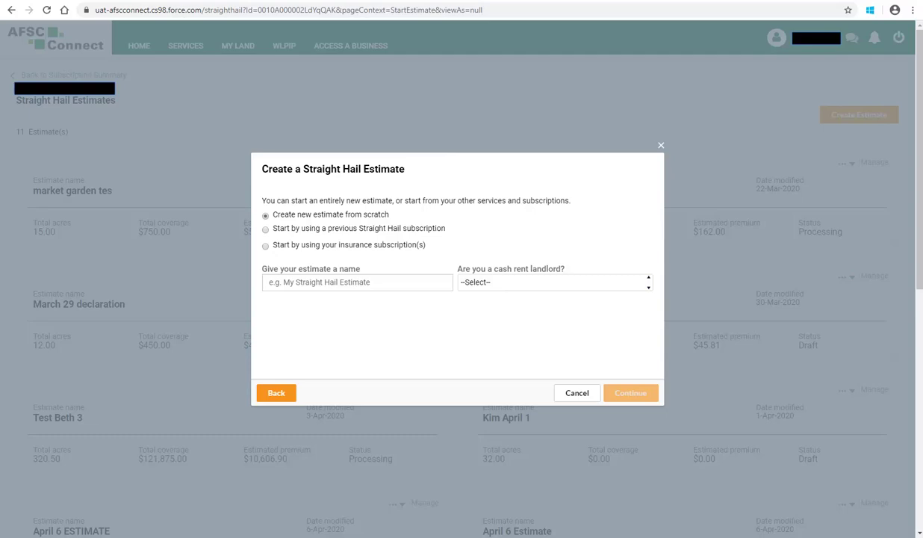
click(377, 228)
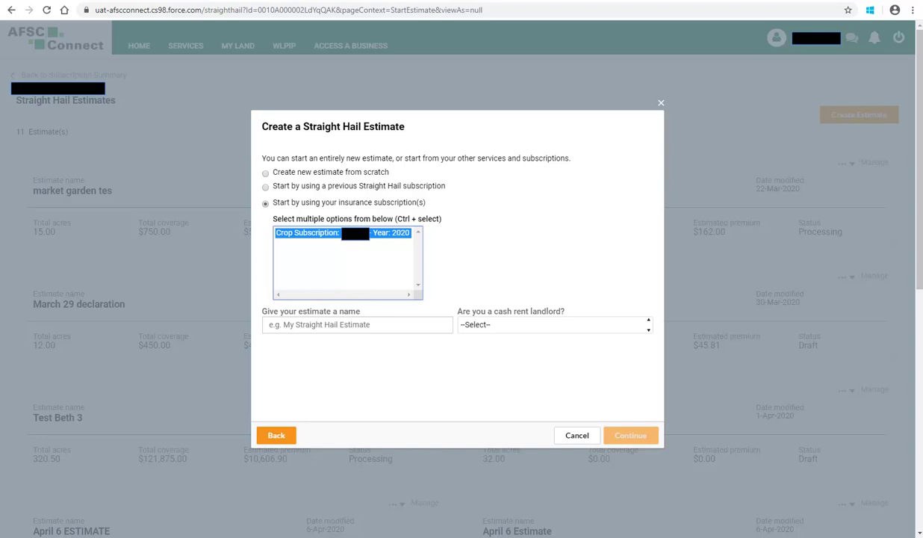
Step: Switch the estimate source to 'Create new estimate from scratch'
click(265, 172)
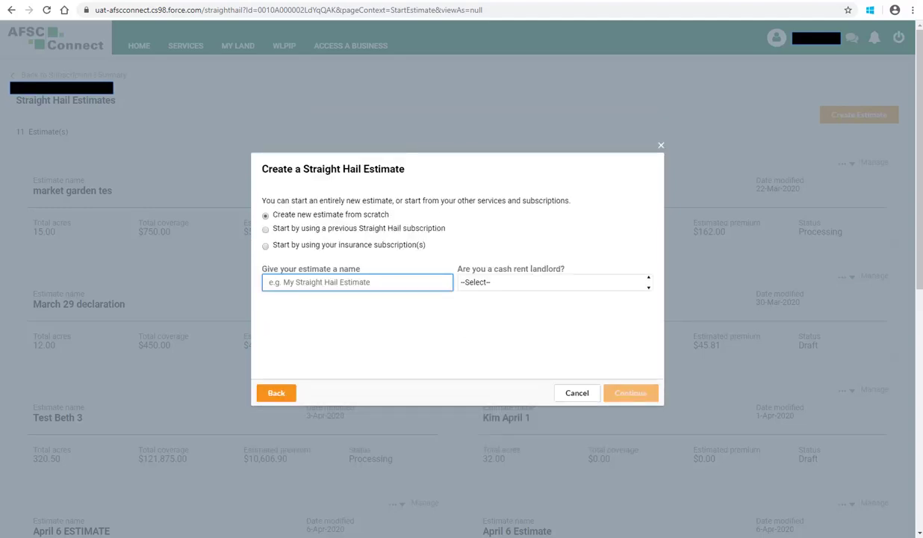
Step: Name the estimate 'April 6 Estimate', answer No to cash rent landlord, and continue
text(April 6 )
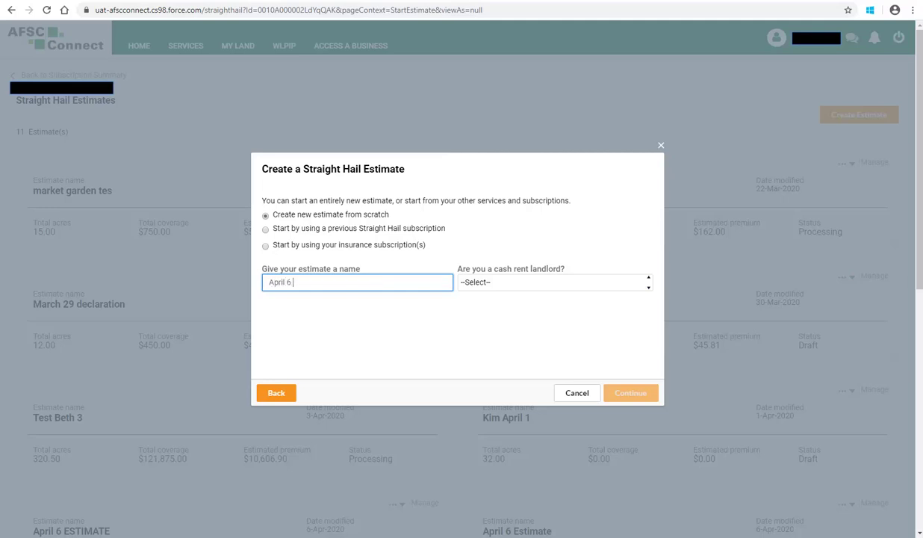
text(Estimate)
click(552, 282)
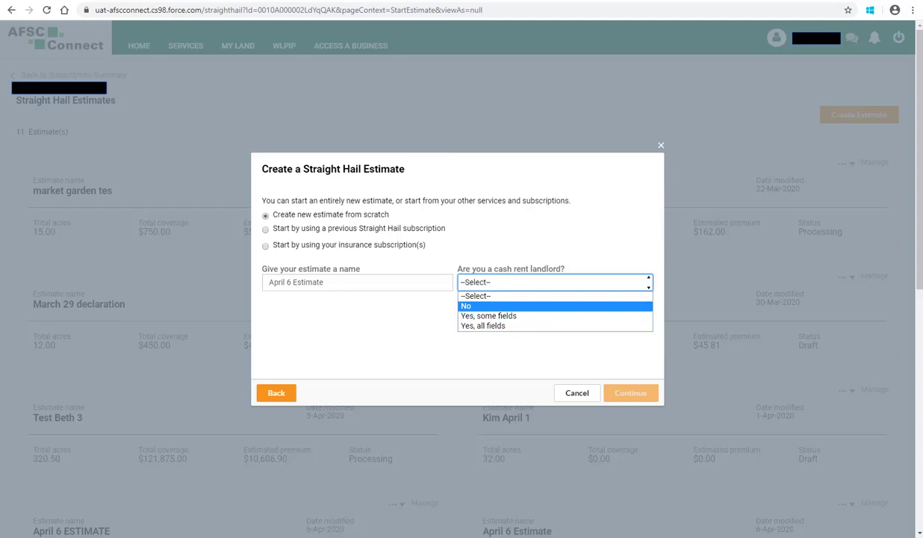
key(Down)
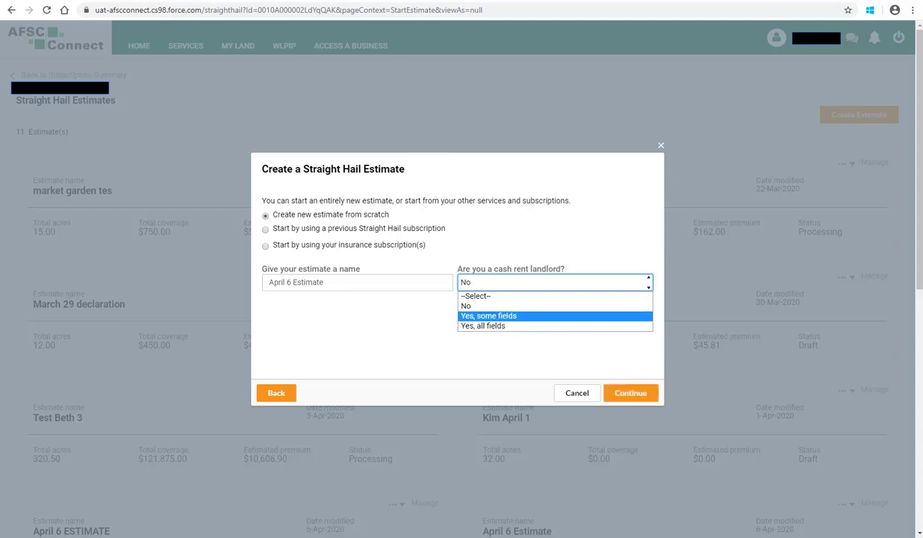
key(Return)
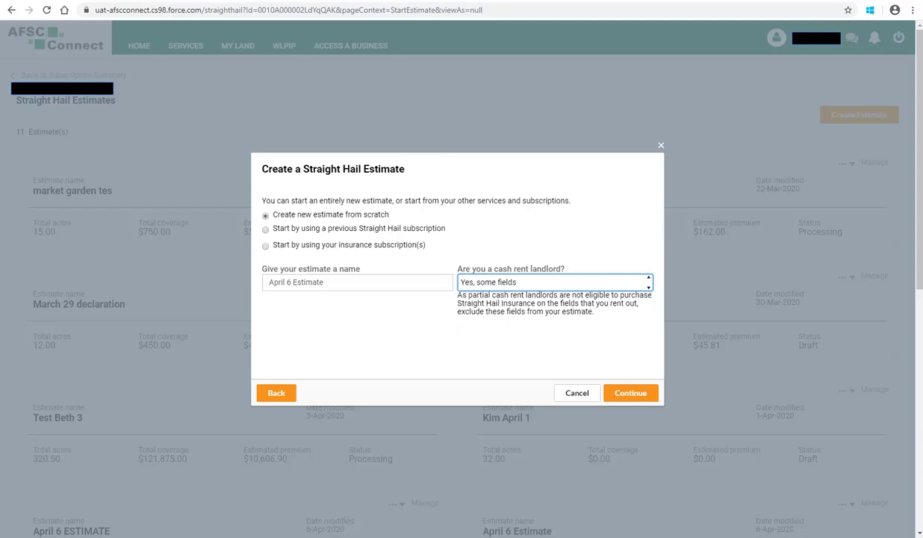
key(alt+Down)
key(Down)
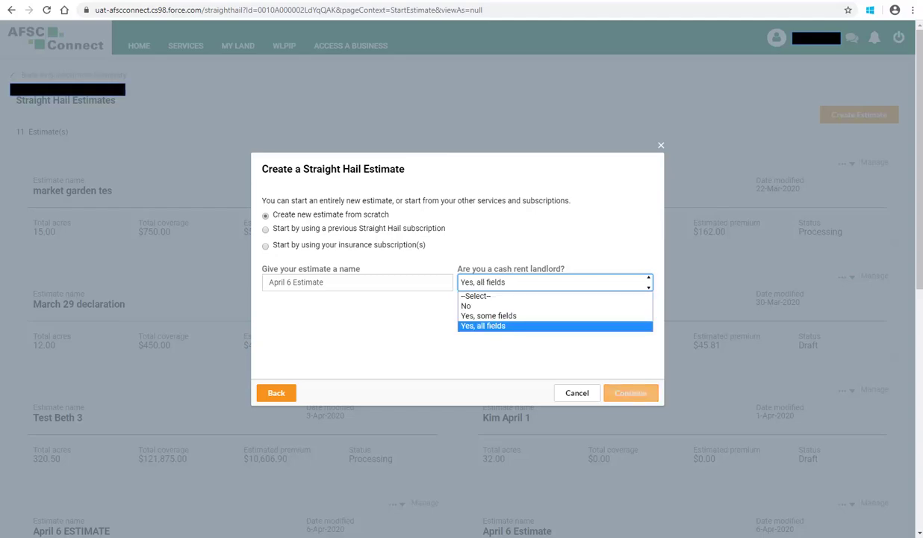
key(Return)
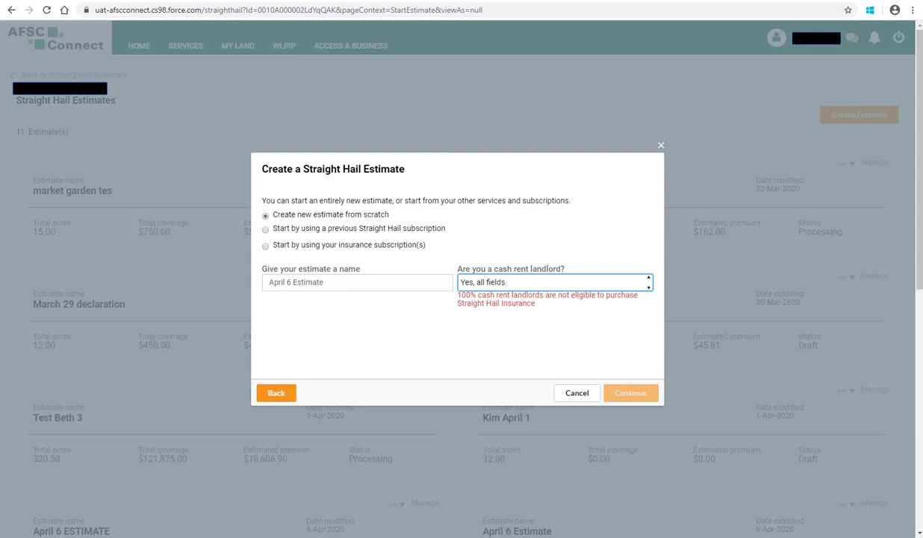
key(n)
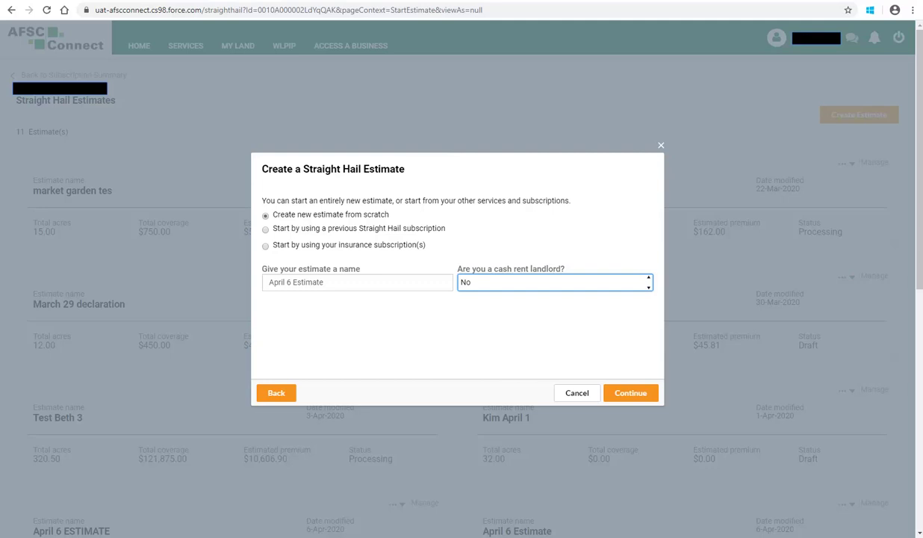
click(639, 400)
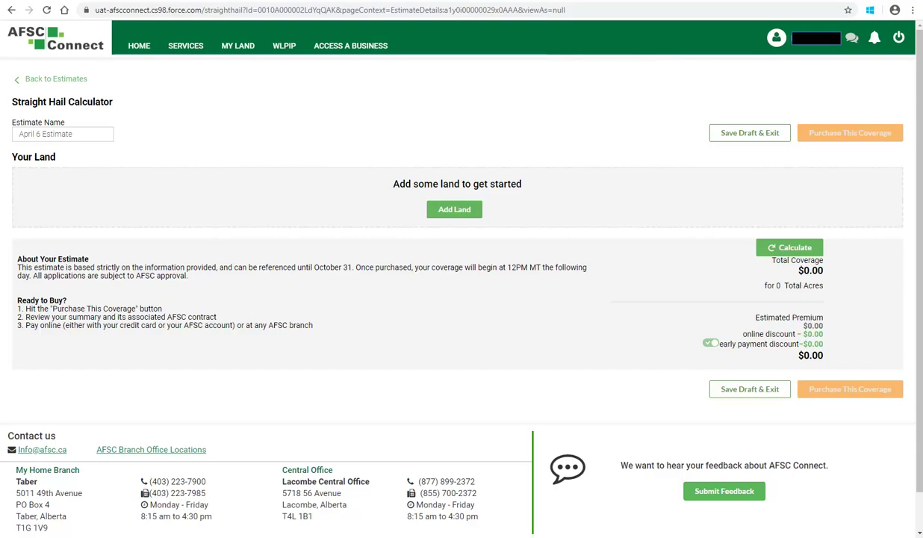
Step: Add Riverlot land at Big Prairie, Lot # 87, and save it
click(457, 216)
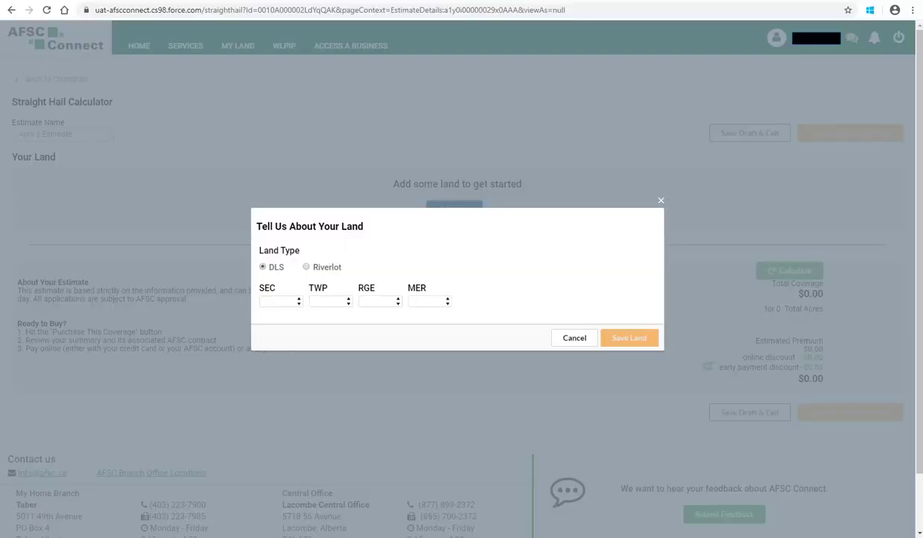
click(307, 267)
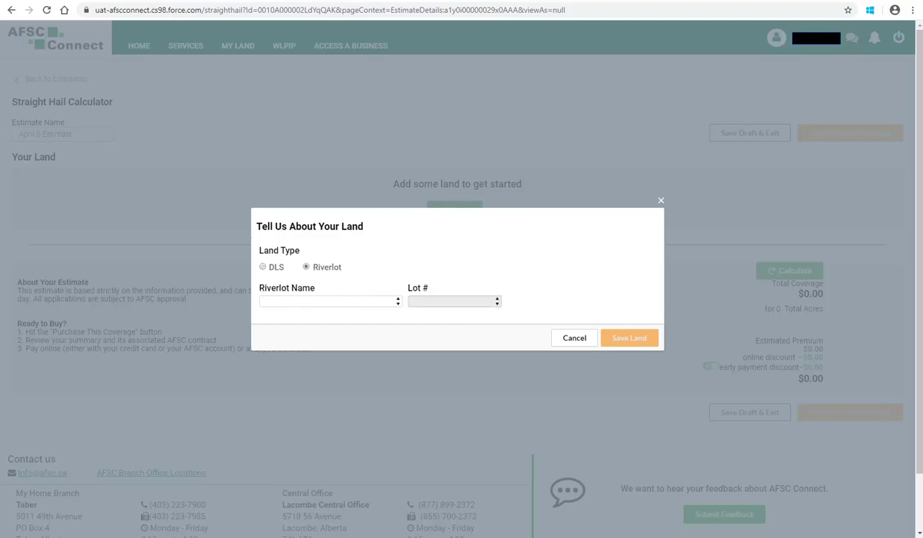
click(328, 301)
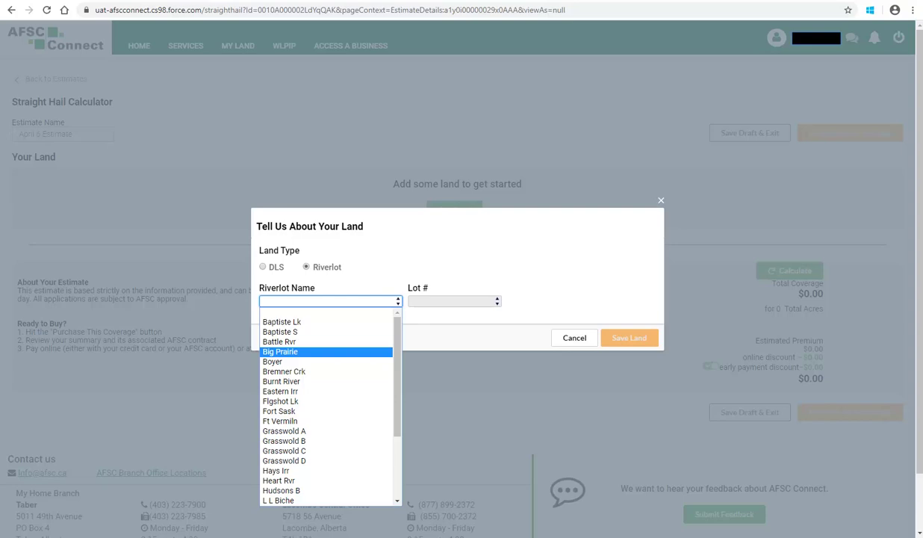
key(Return)
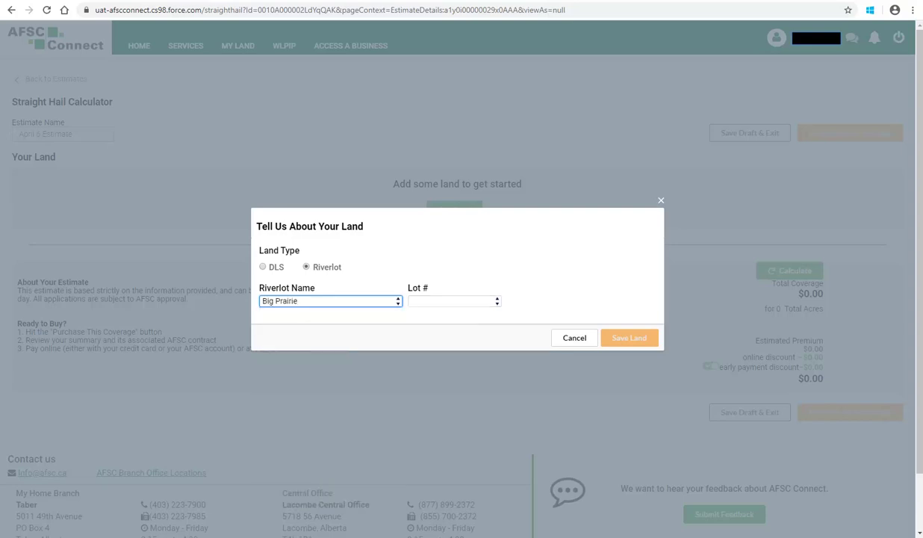
click(454, 301)
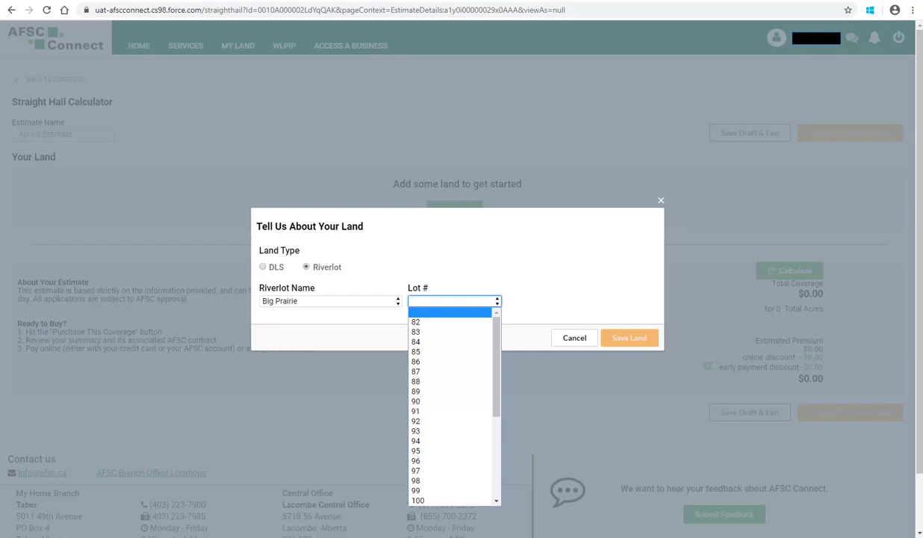
click(416, 371)
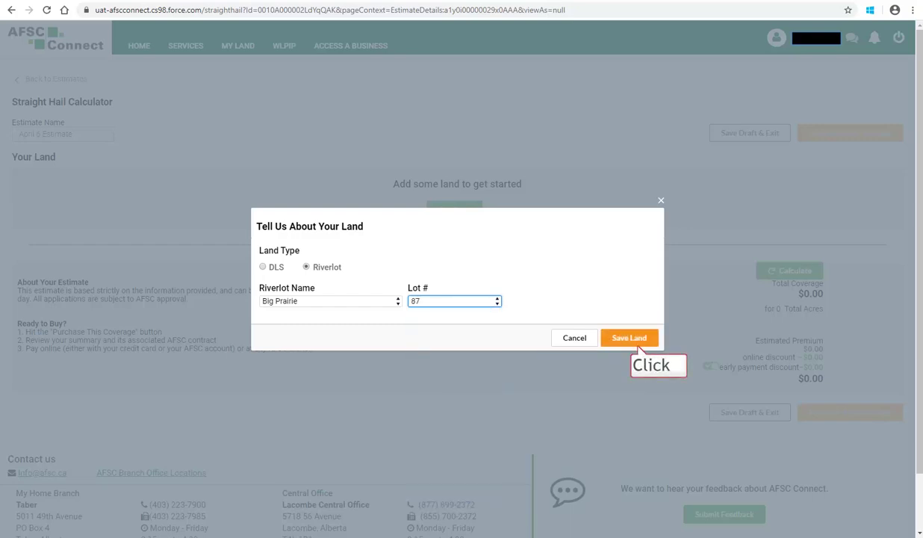
click(629, 340)
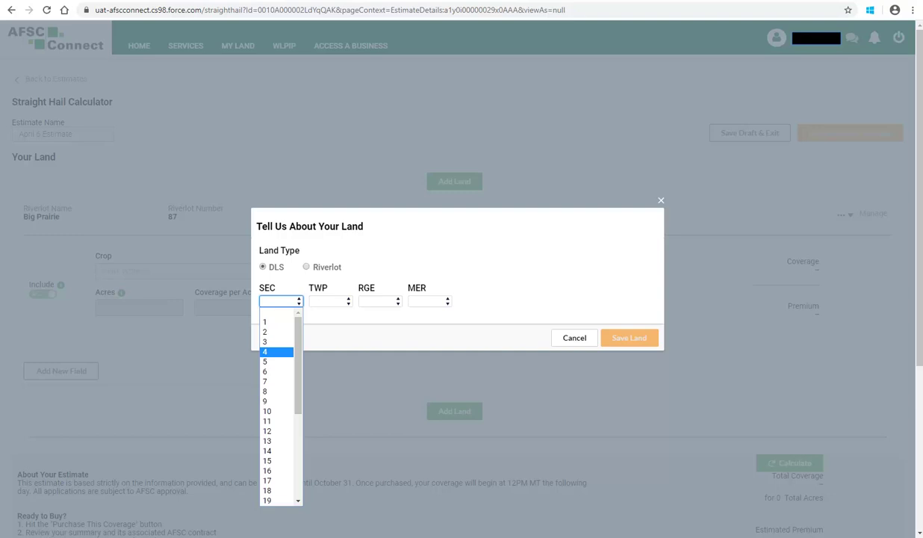
Step: Add DLS land at SEC 4, TWP 6, RGE 4, MER 4 and save it
click(277, 351)
click(328, 300)
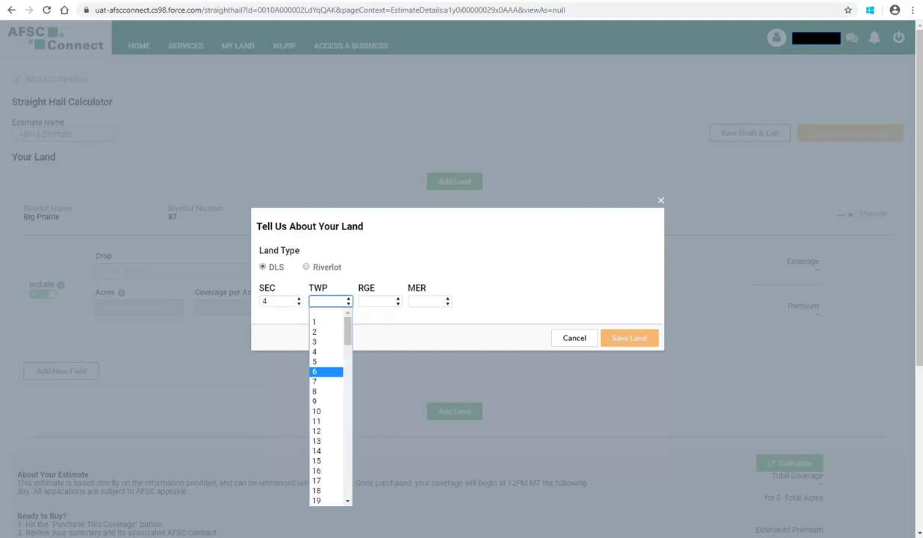
click(326, 372)
click(378, 300)
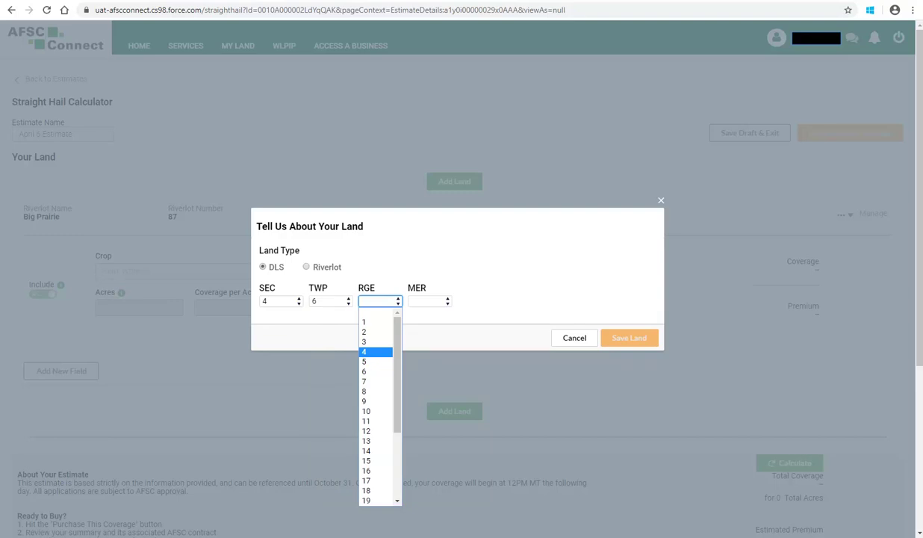
click(376, 351)
click(427, 300)
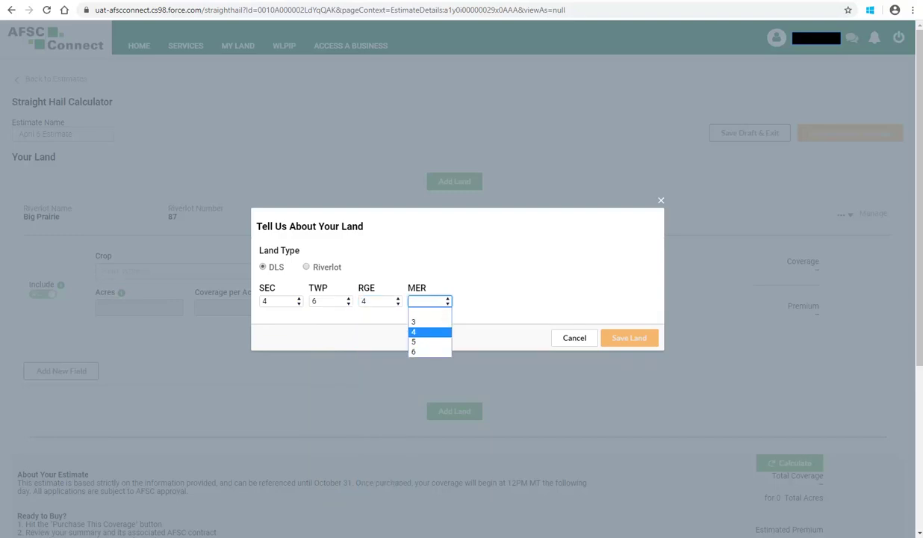
click(629, 338)
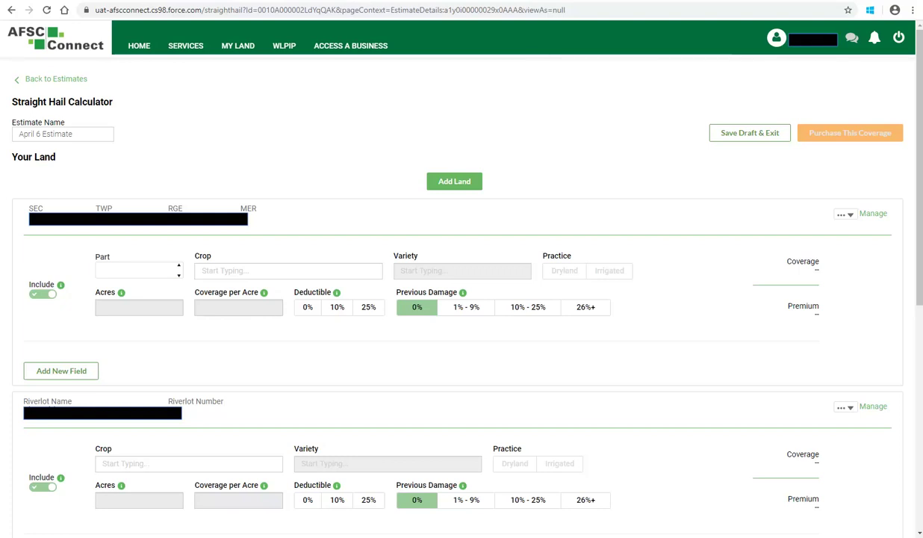
Step: Set the DLS field to NW, Barley Commercial, AAC Synergy, Dryland, 120 acres
click(138, 269)
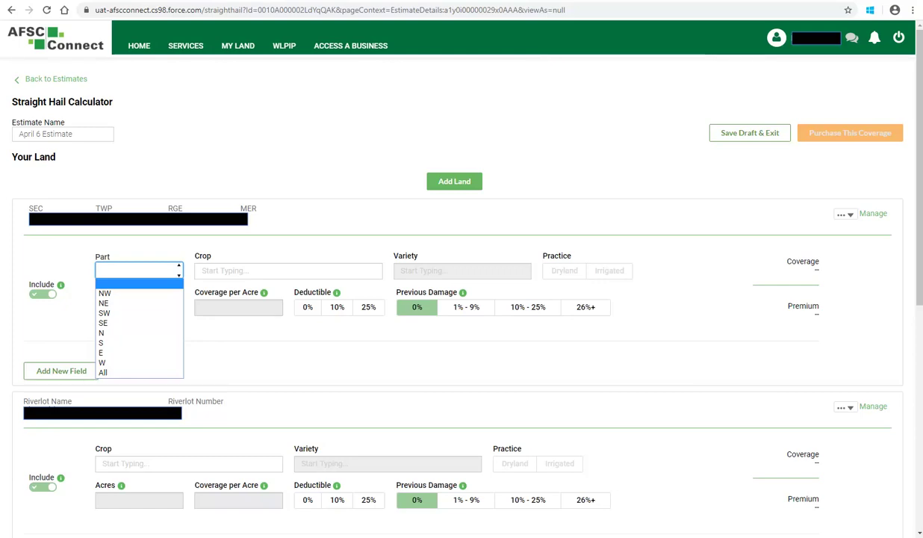
click(105, 293)
click(287, 270)
text(Barle)
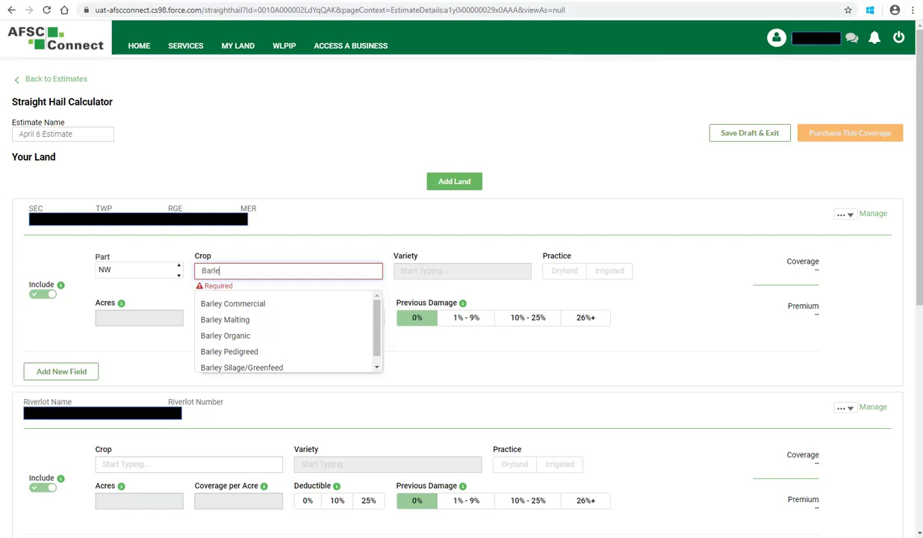
key(Return)
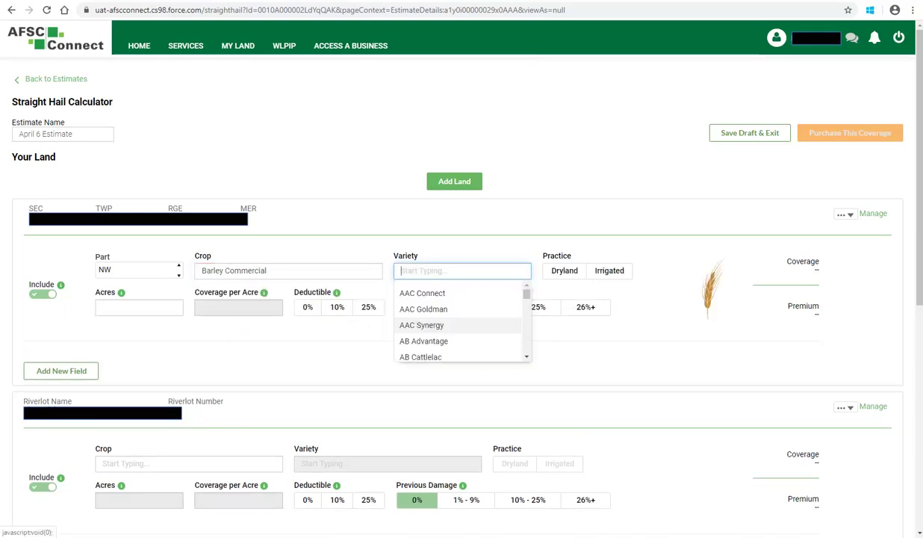
key(Return)
click(564, 270)
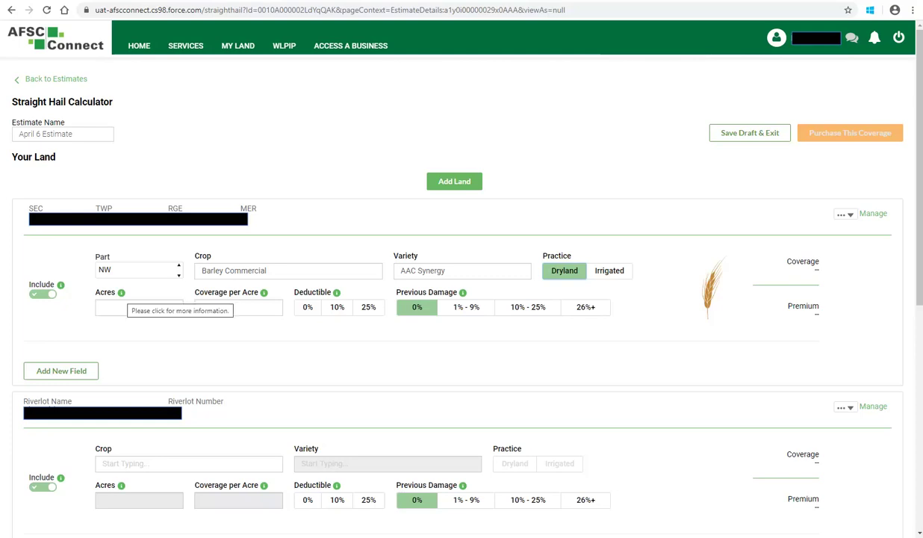
click(121, 293)
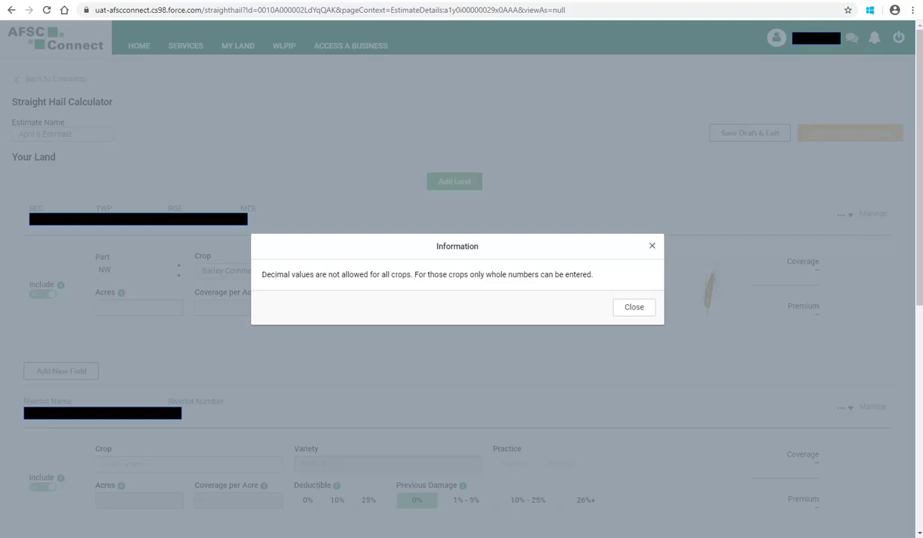
click(644, 316)
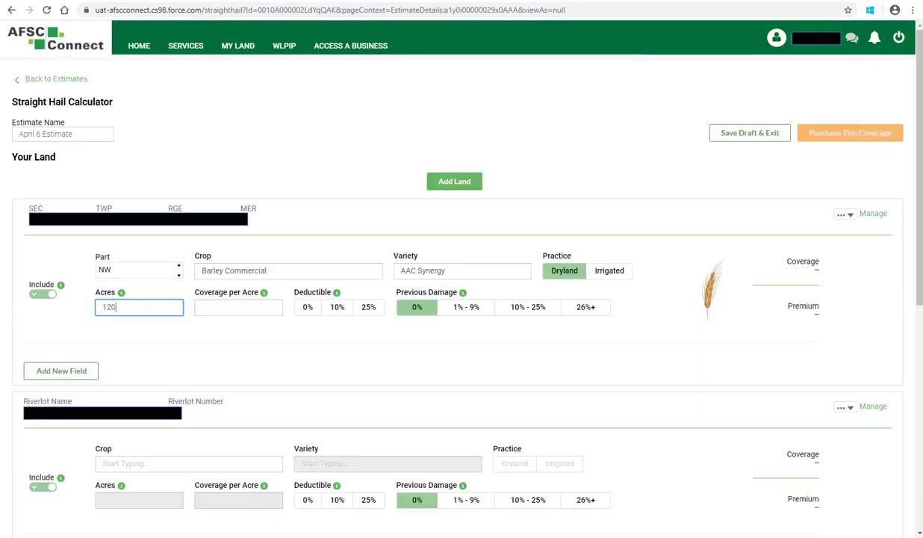
click(268, 303)
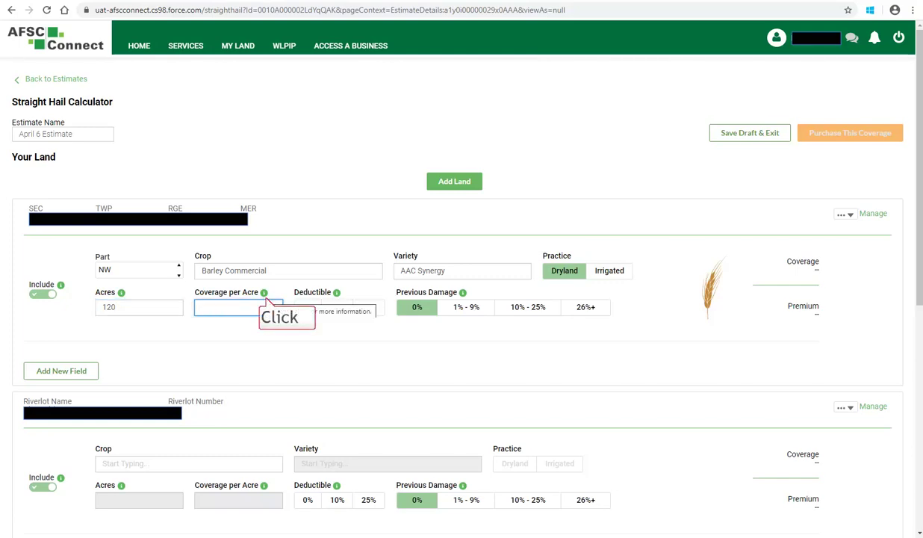
Step: Give the barley field $25.00 coverage per acre with a 0% deductible
click(264, 293)
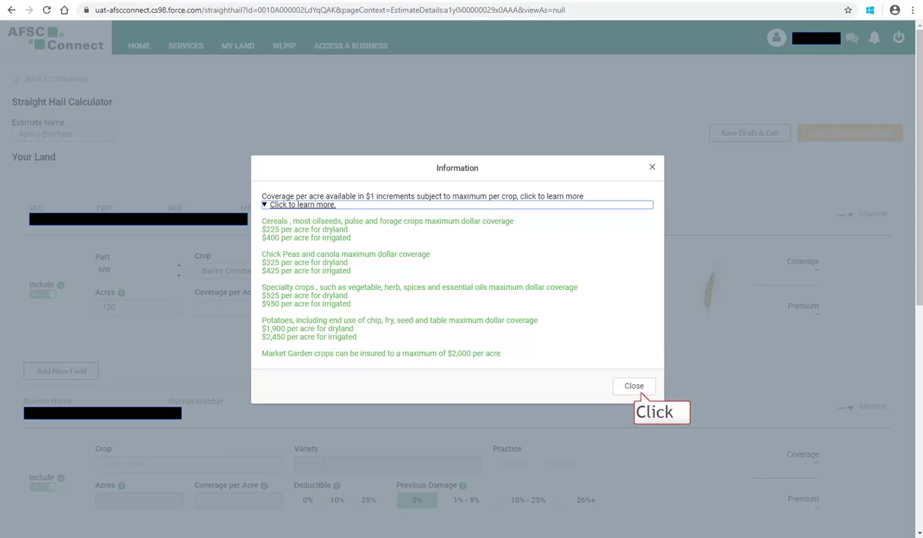
click(636, 388)
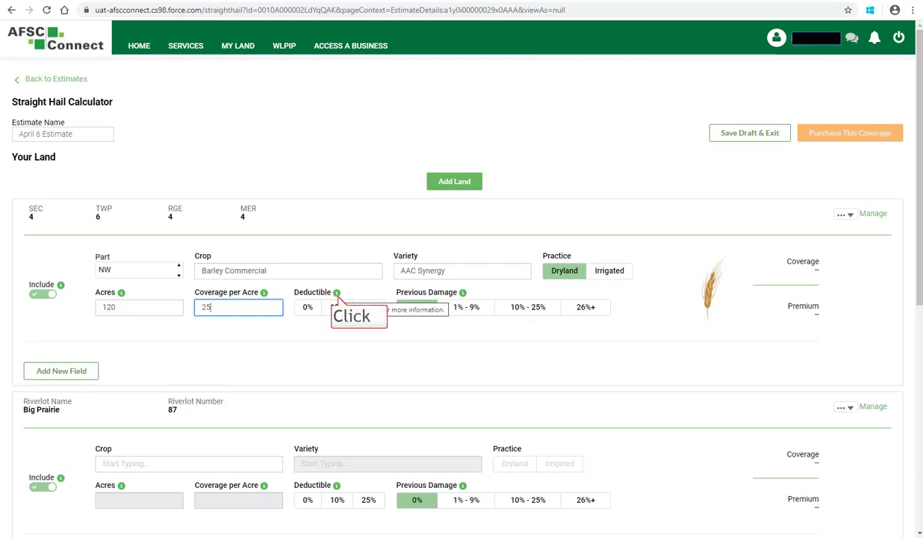
click(337, 292)
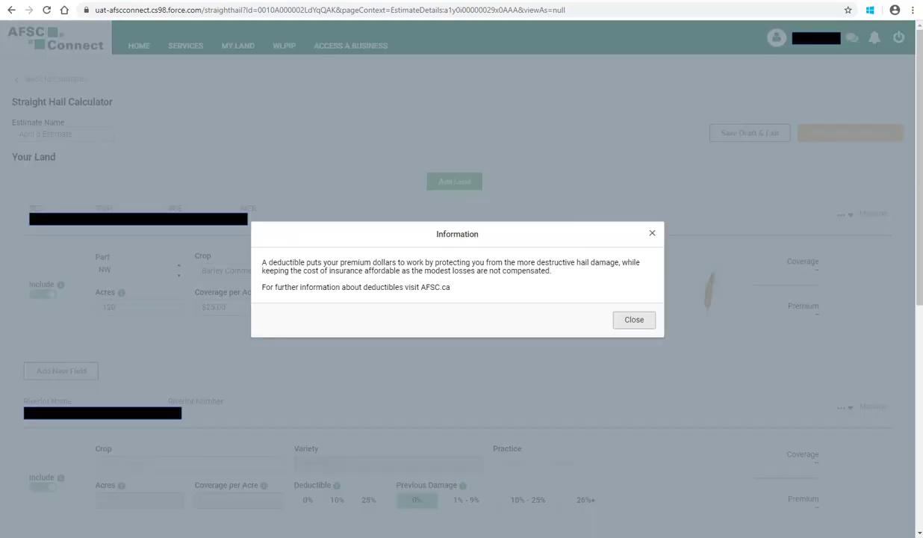
key(Escape)
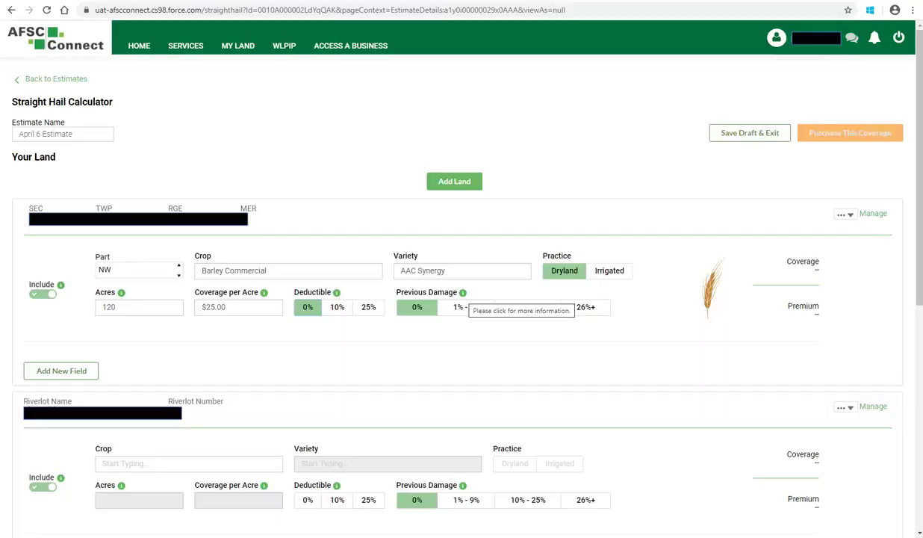
click(337, 307)
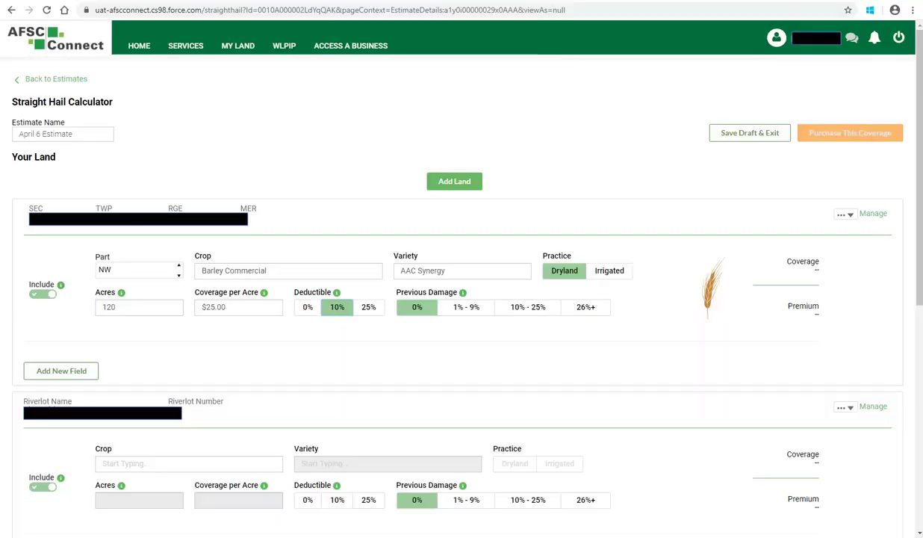
click(368, 307)
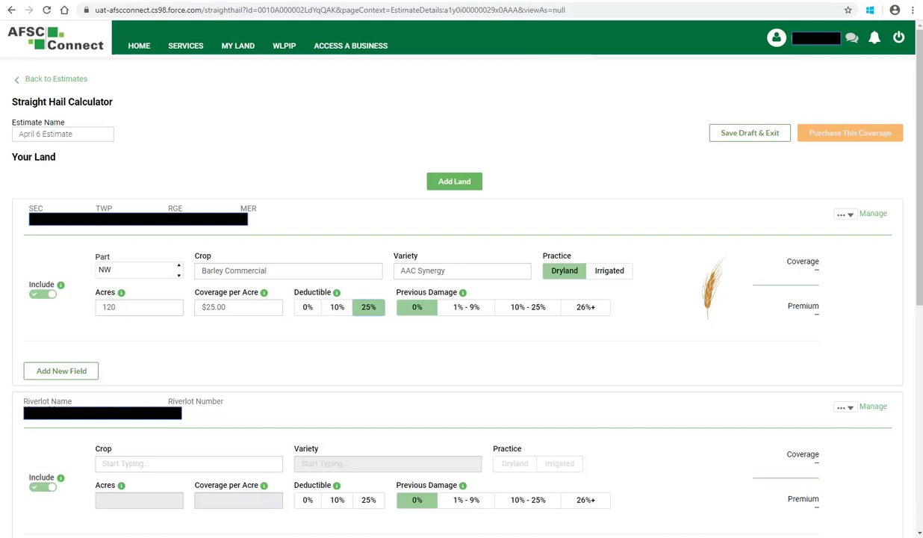
click(307, 307)
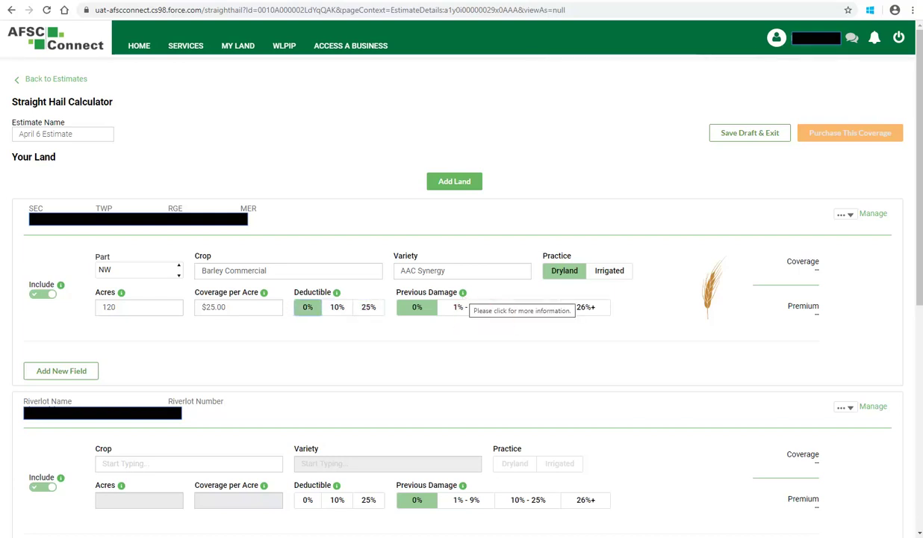
Step: Leave previous damage at 0% and add a blank second field row
click(462, 292)
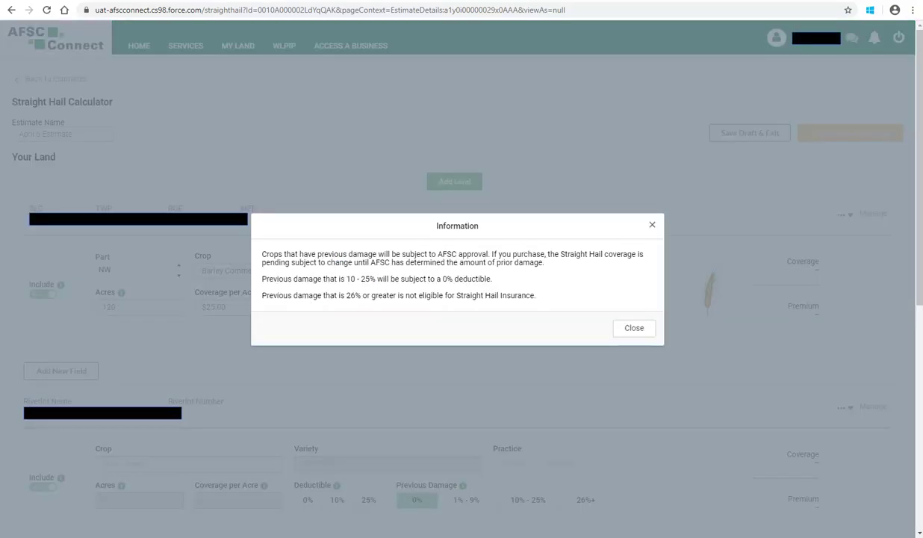
click(634, 328)
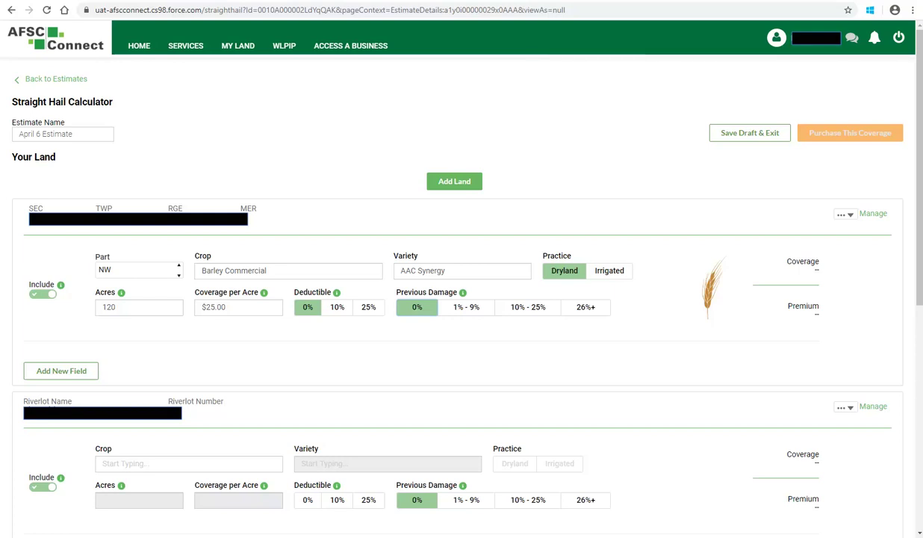
click(466, 307)
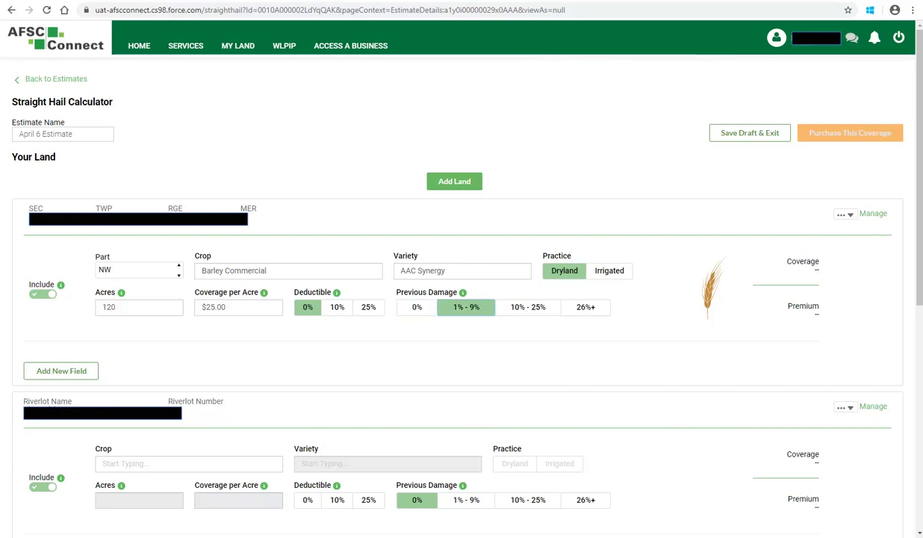
click(527, 307)
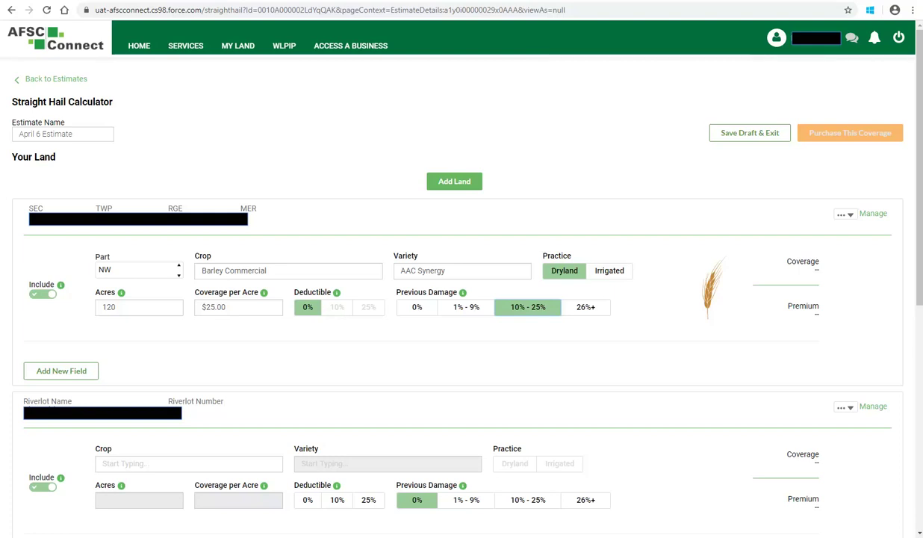
click(586, 307)
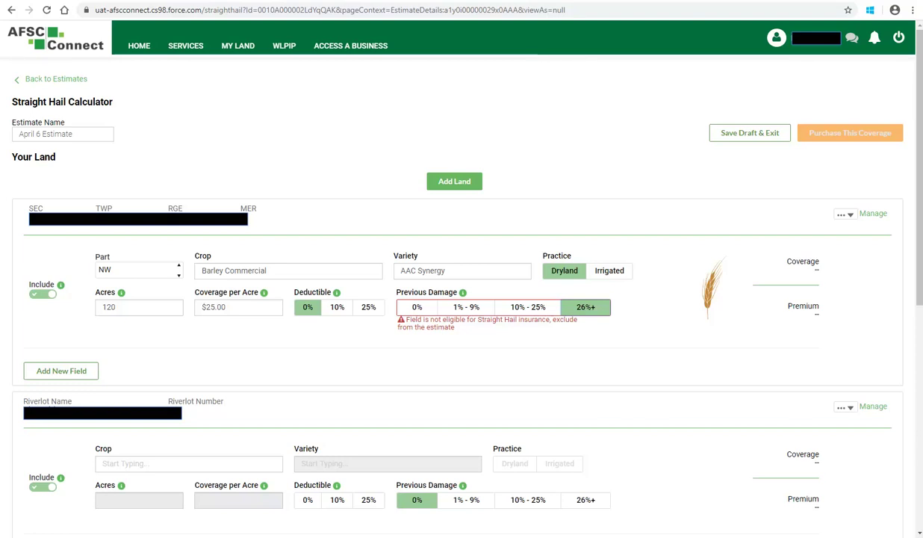
click(93, 377)
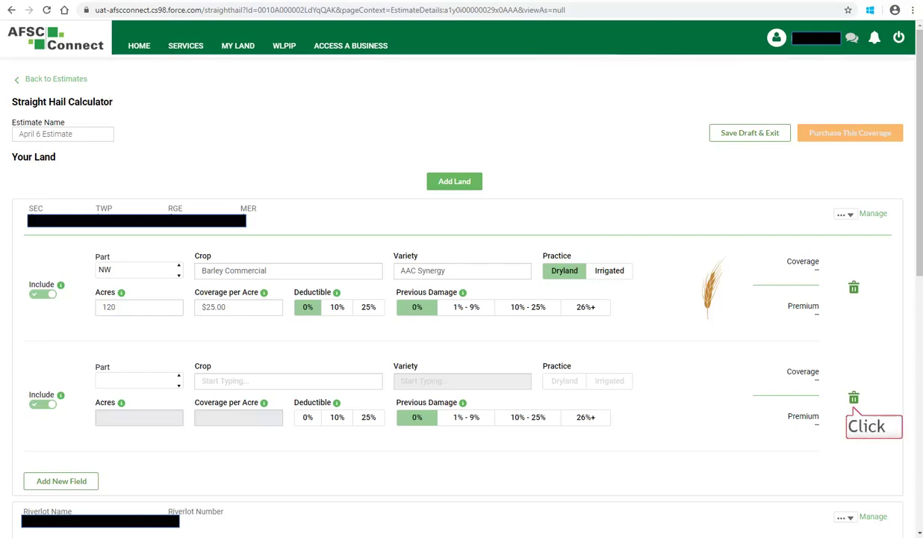
Step: Delete the blank second field row and confirm the deletion
click(854, 397)
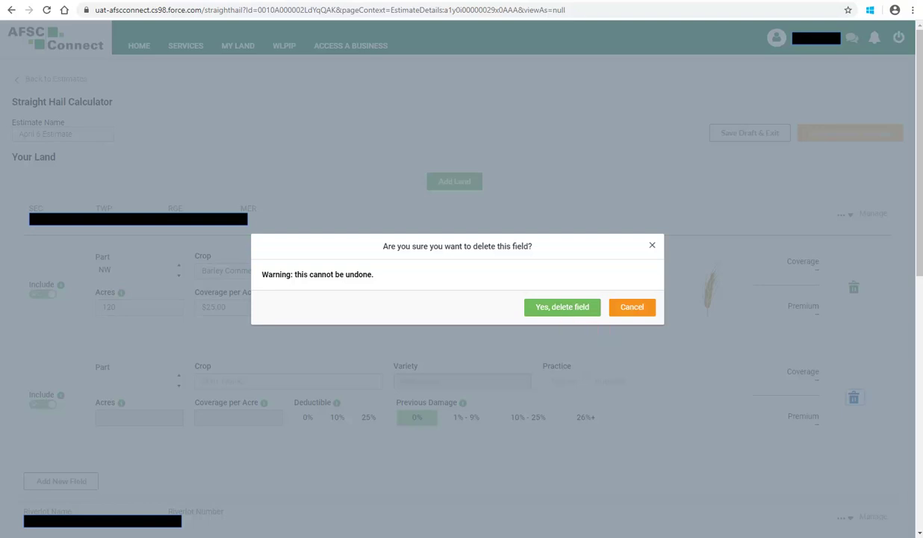
click(634, 312)
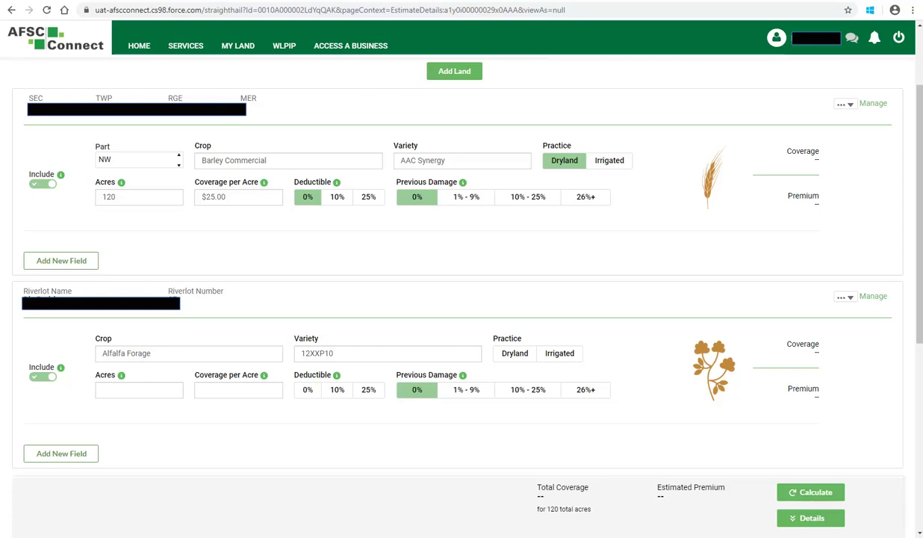
Step: Set the riverlot alfalfa field to Dryland, 15 acres, $10.00/acre, 0% deductible, 10% - 25% damage
click(514, 353)
click(139, 389)
text(15)
key(Tab)
text(10)
click(308, 389)
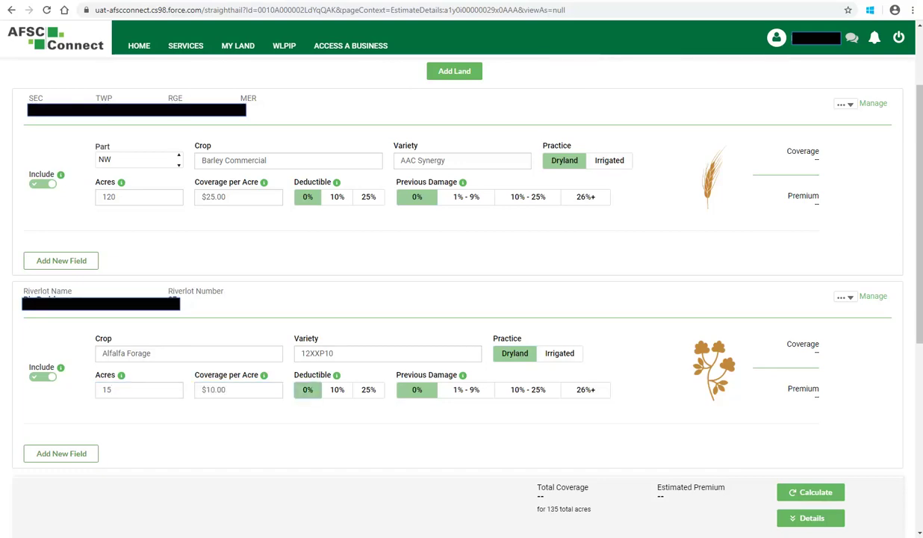
click(527, 389)
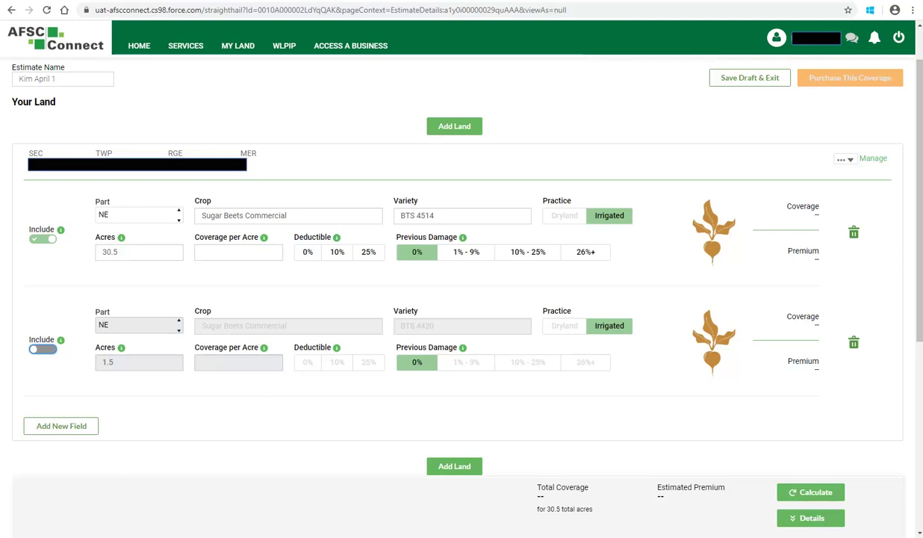
Step: Include the 1.5-acre second sugar beet field in the estimate and scroll to the summary
click(43, 349)
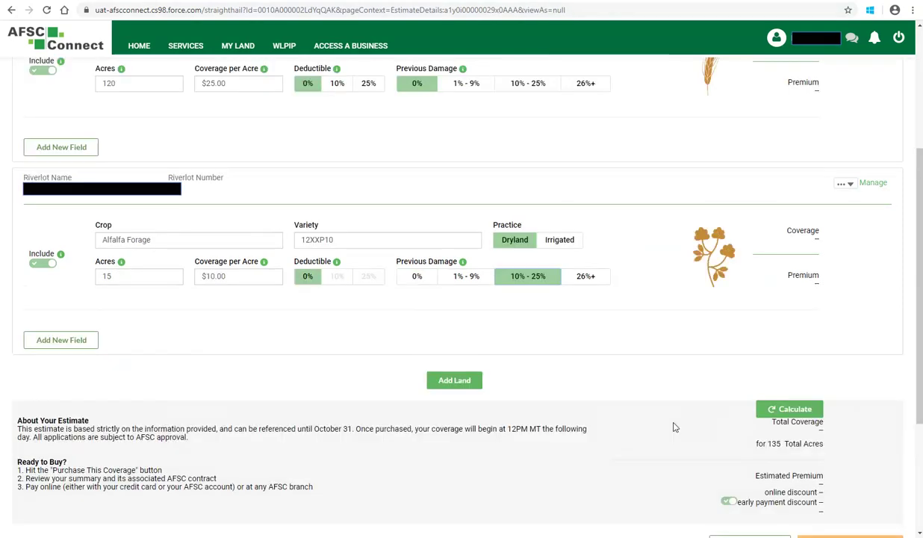
scroll(675, 426, down, 1)
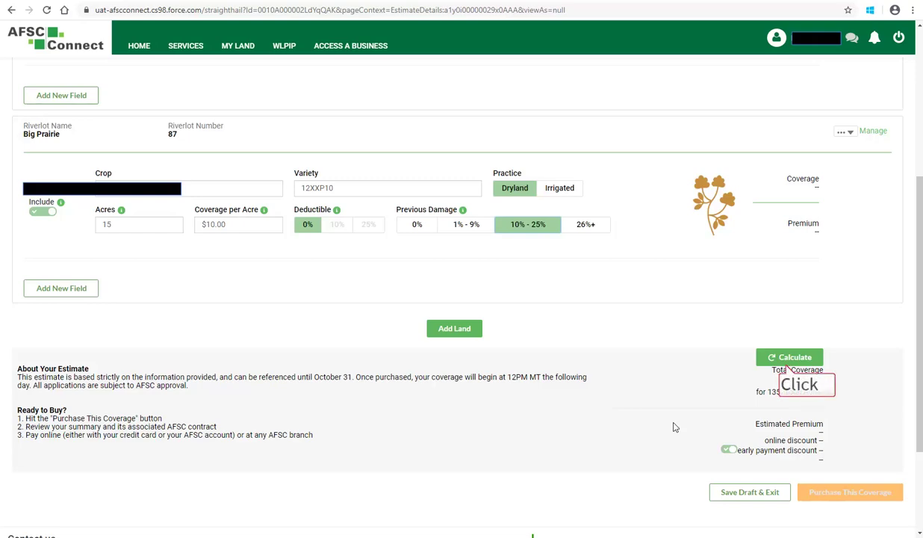
Step: Calculate the estimate's coverage and premium, then turn the early payment discount off and back on
click(789, 357)
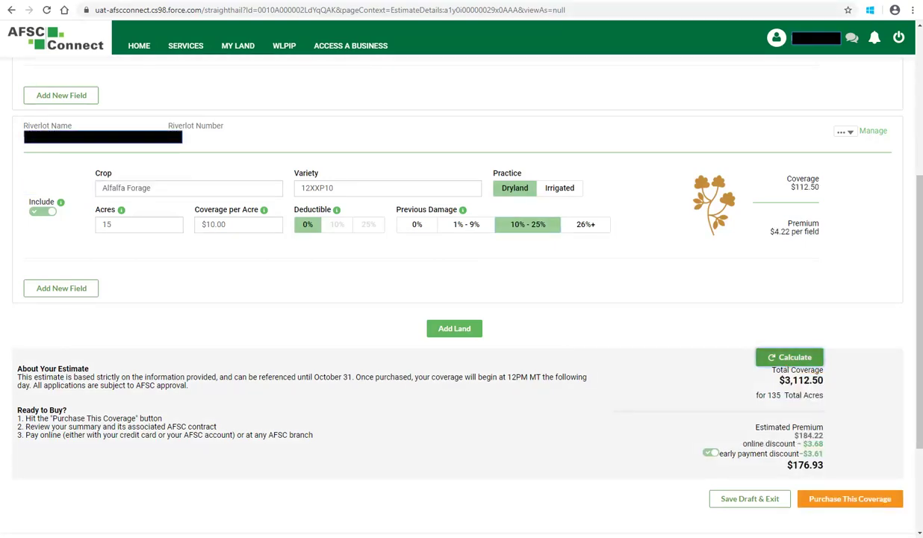
scroll(461, 299, down, 2)
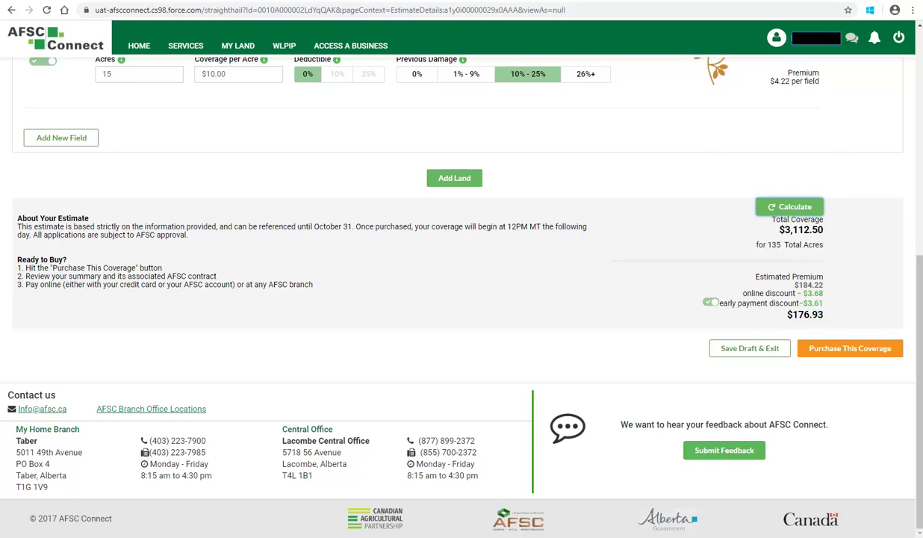
click(710, 302)
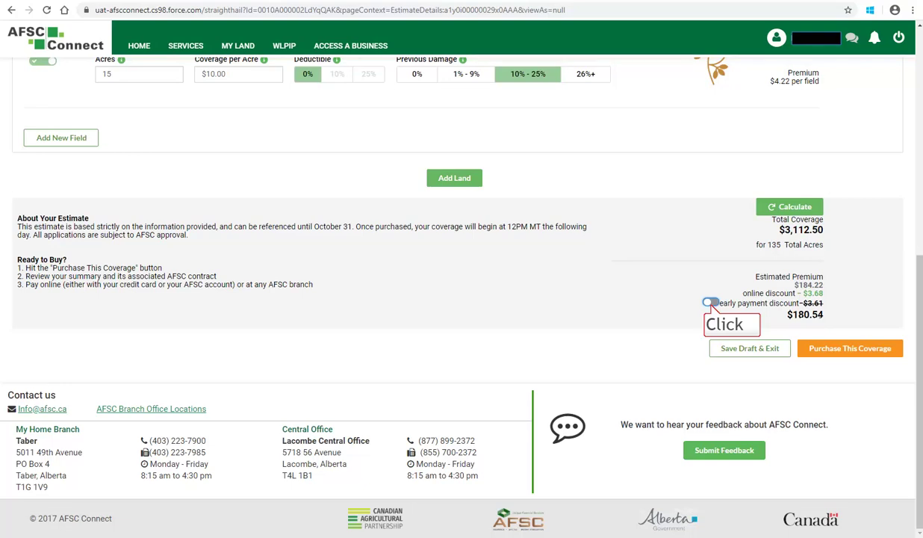
click(709, 302)
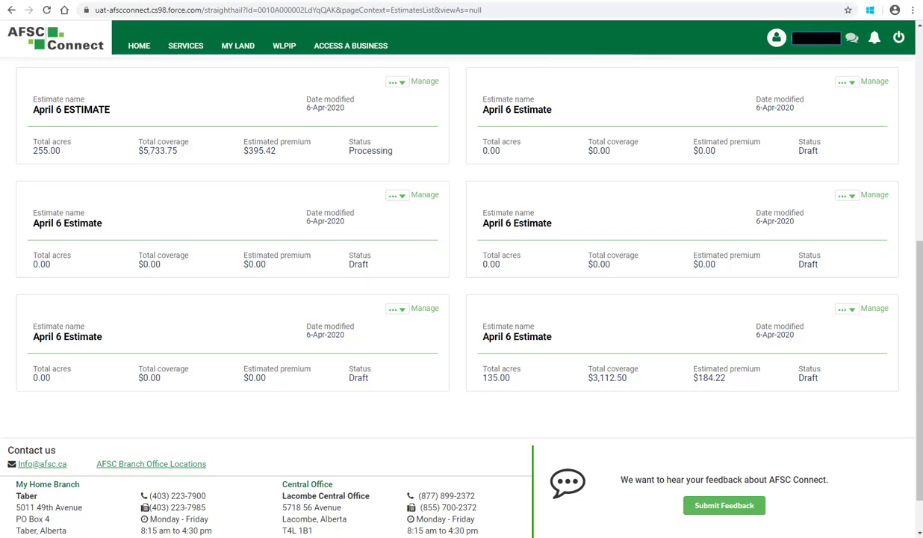
Step: Open the options menu on the 135-acre April 6 Estimate draft card
click(846, 309)
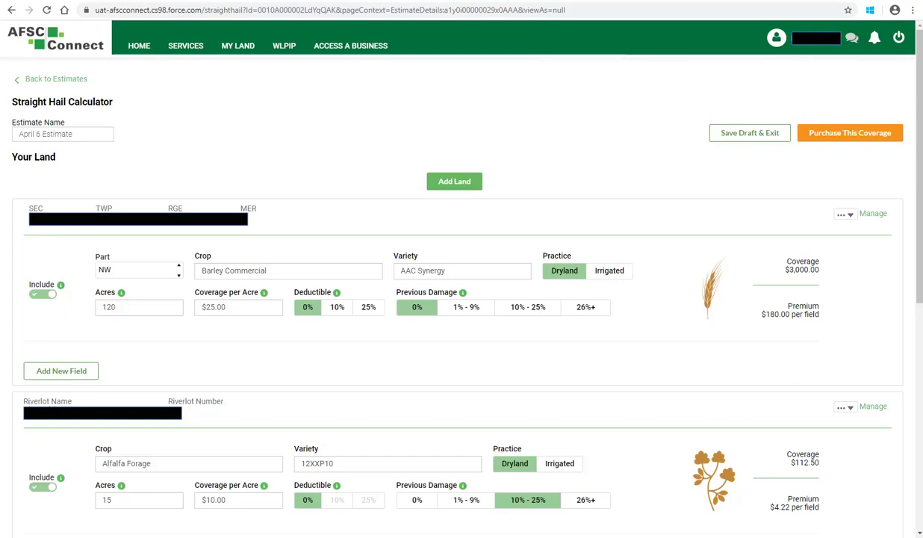
Step: Start purchasing the April 6 Estimate coverage from the bottom of the calculator
scroll(636, 341, down, 3)
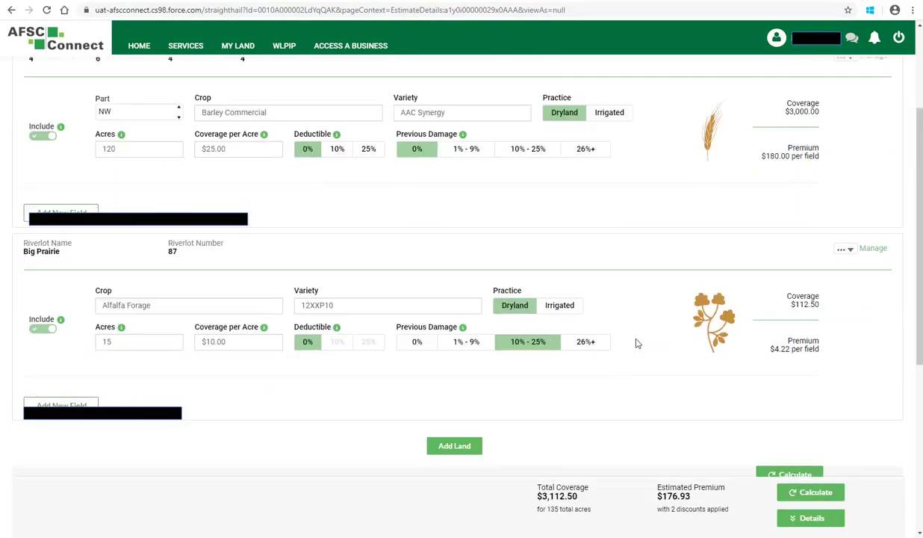
scroll(637, 343, down, 2)
scroll(637, 343, down, 2)
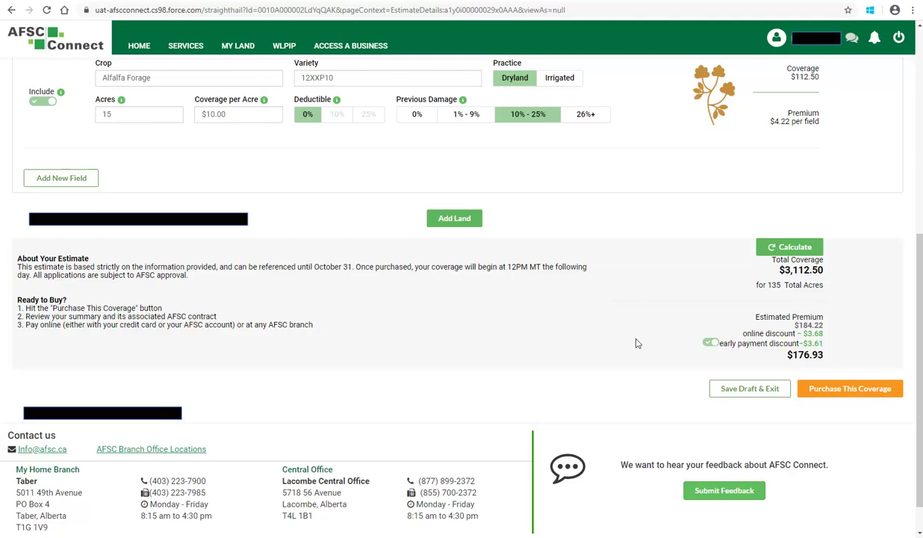
scroll(637, 343, down, 1)
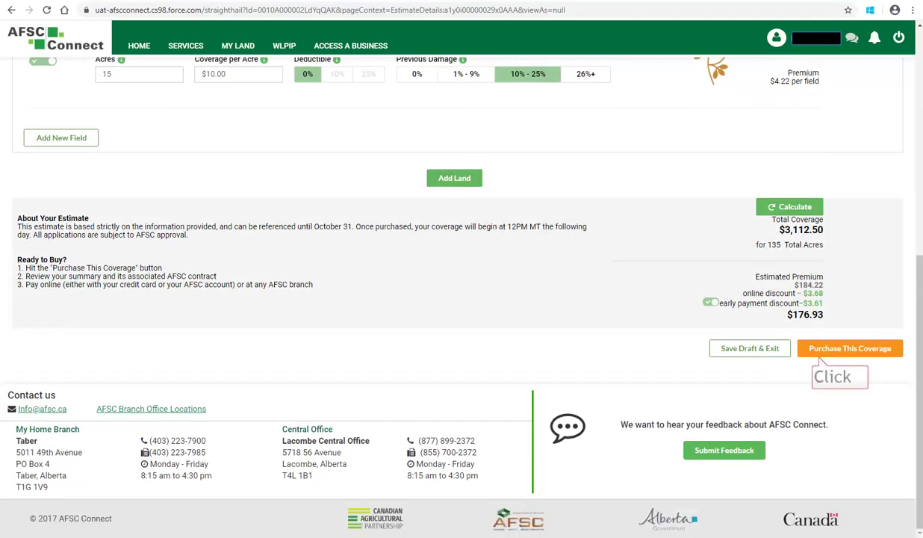
click(822, 352)
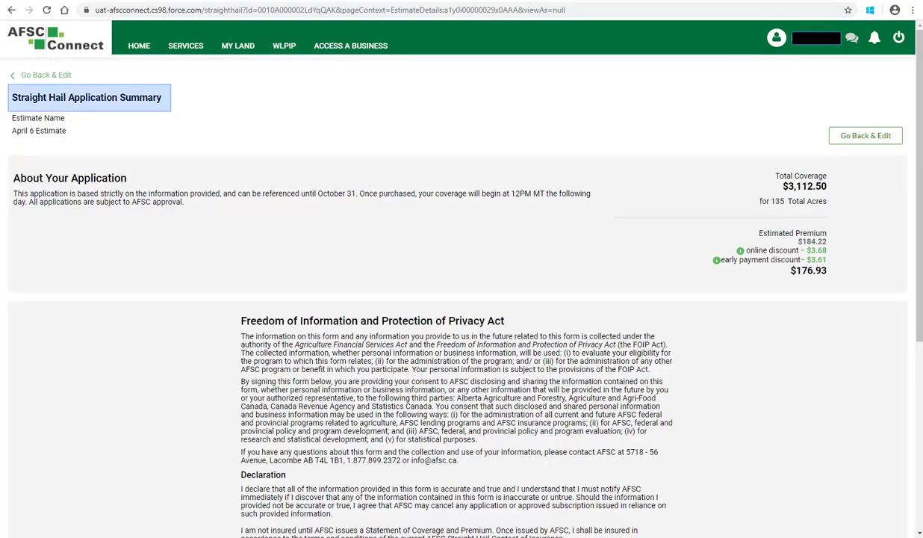
Step: Open the AFSC Straight Hail Contract PDF from the application summary
scroll(720, 339, down, 3)
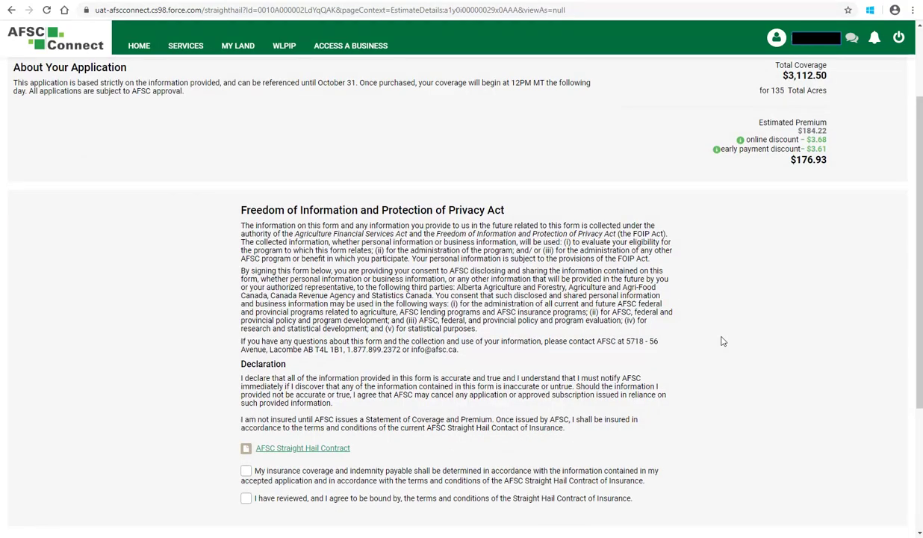
scroll(721, 343, down, 1)
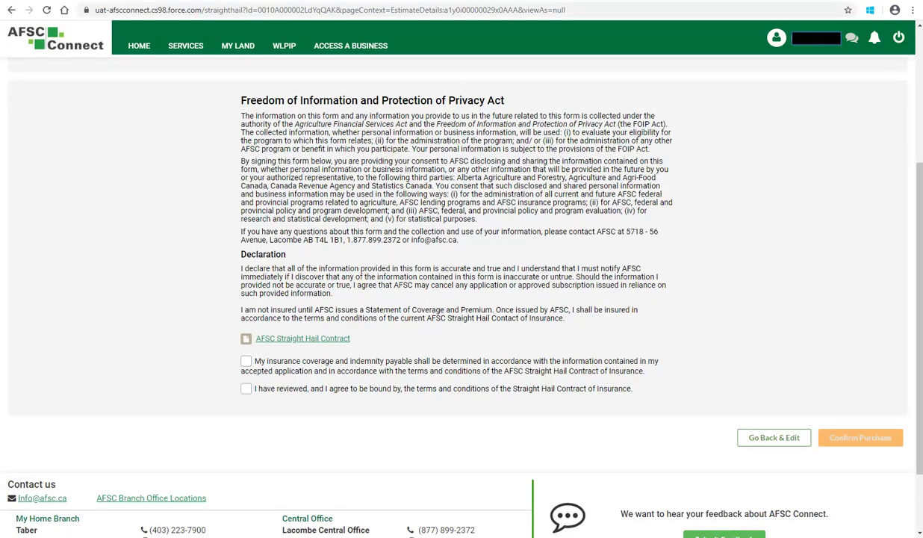
click(326, 340)
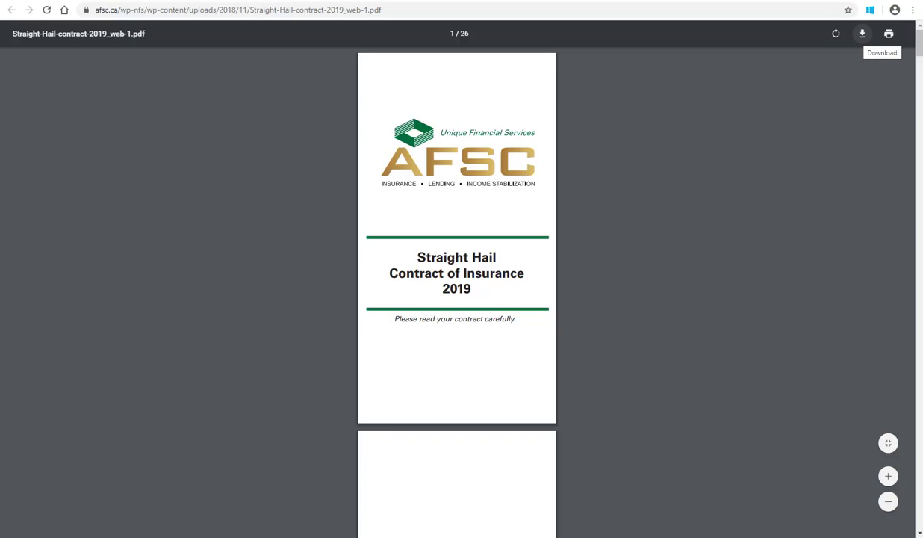
Step: Close the contract, accept the Straight Hail contract declarations, and confirm the purchase
key(ctrl+w)
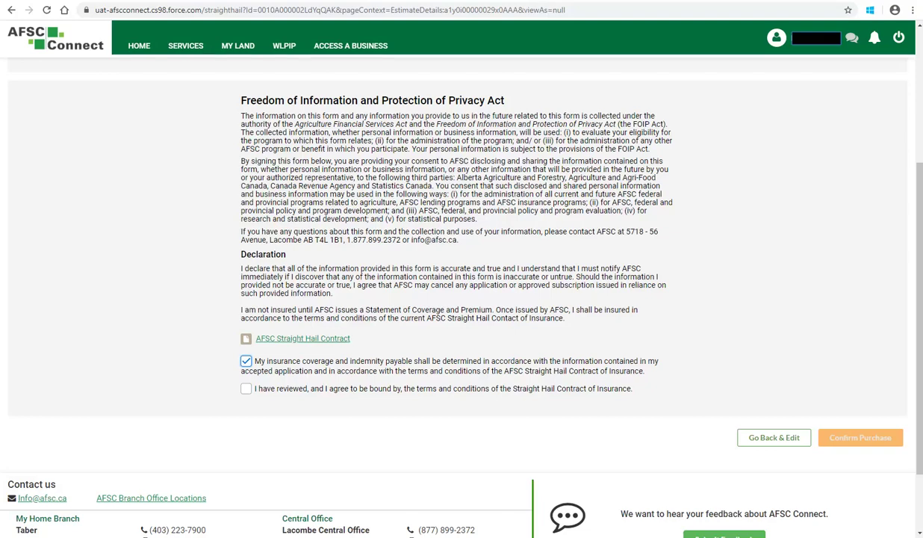
click(245, 388)
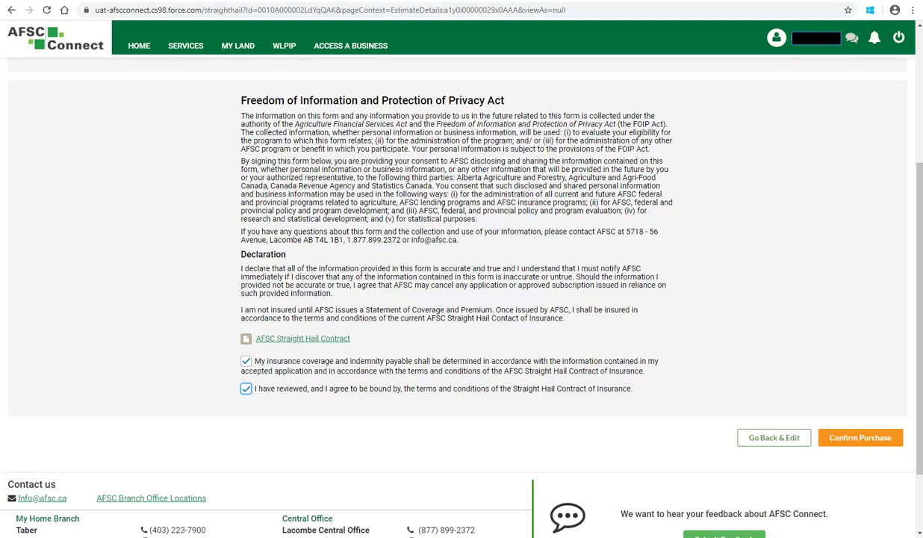
click(855, 444)
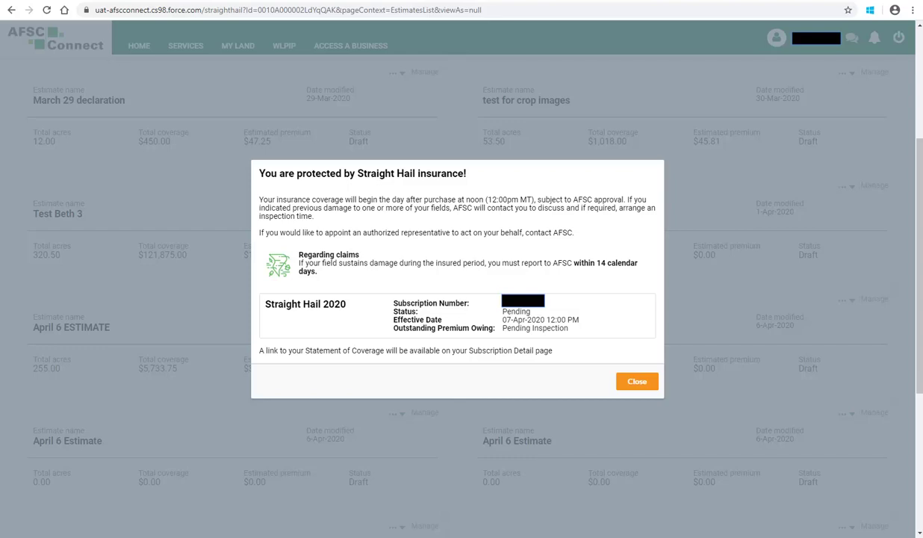
Step: Dismiss the confirmation and open a Straight Hail - 2020 subscription's details from My Insurance
click(637, 383)
click(637, 382)
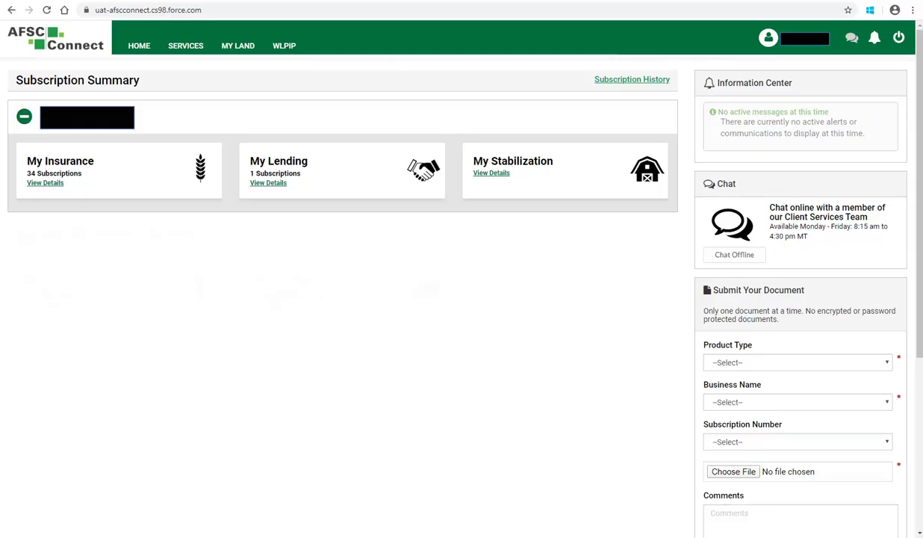
click(109, 181)
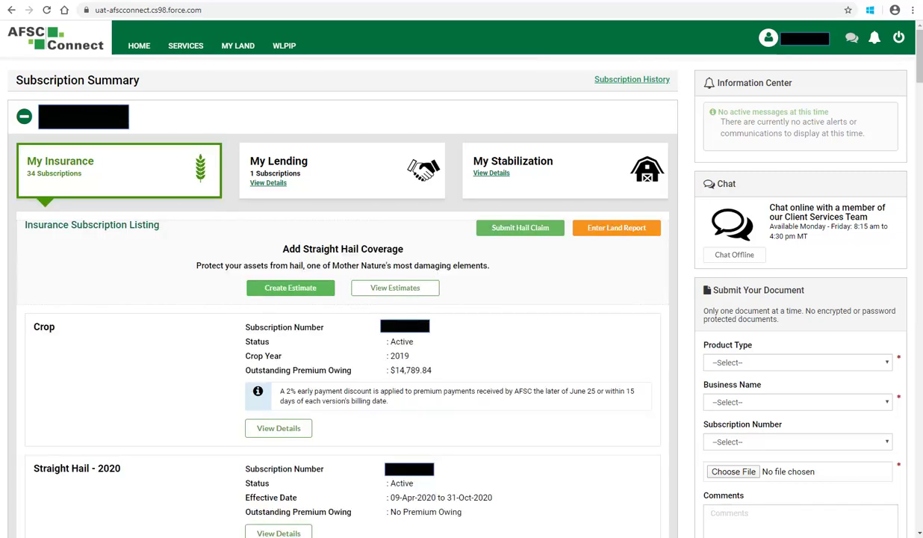
scroll(210, 349, down, 15)
scroll(210, 349, down, 1)
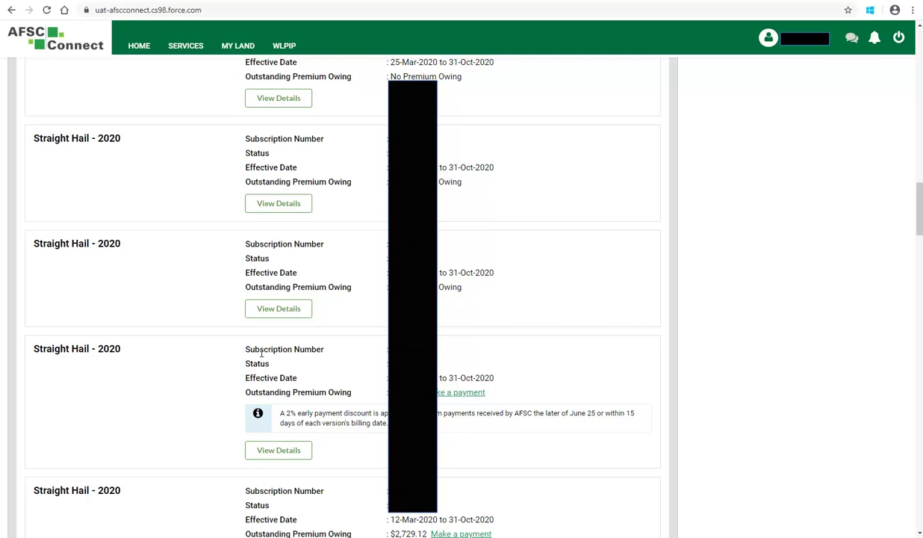
click(287, 451)
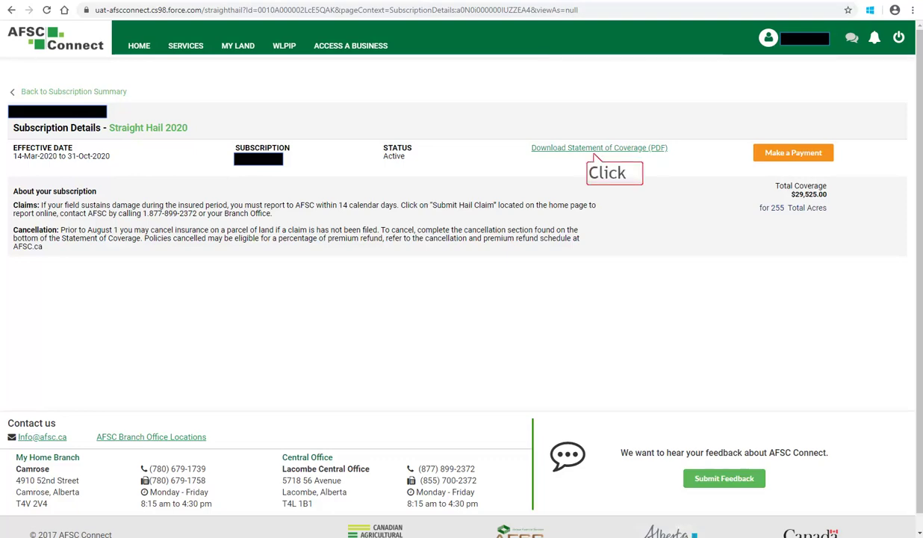
Step: Review the Statement of Coverage PDF, then start a premium payment for the subscription
click(599, 147)
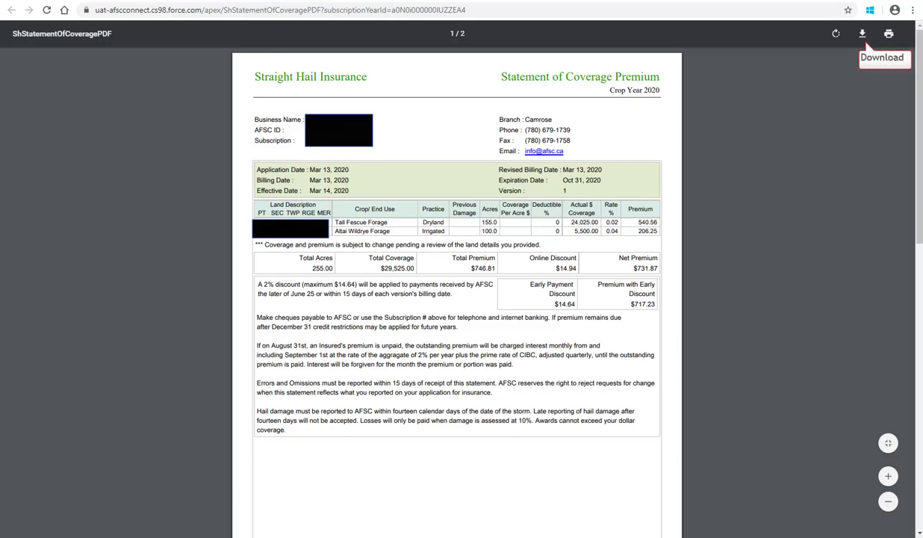
key(ctrl+w)
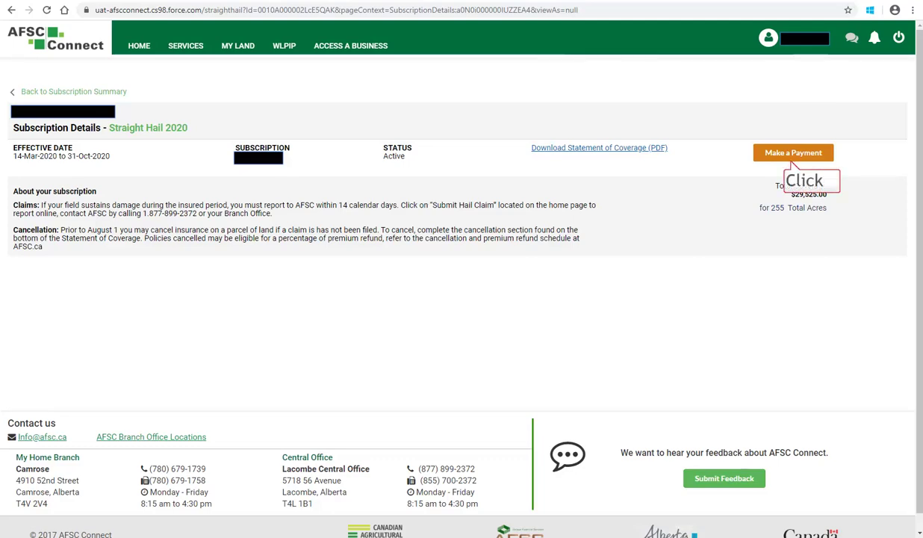
click(793, 156)
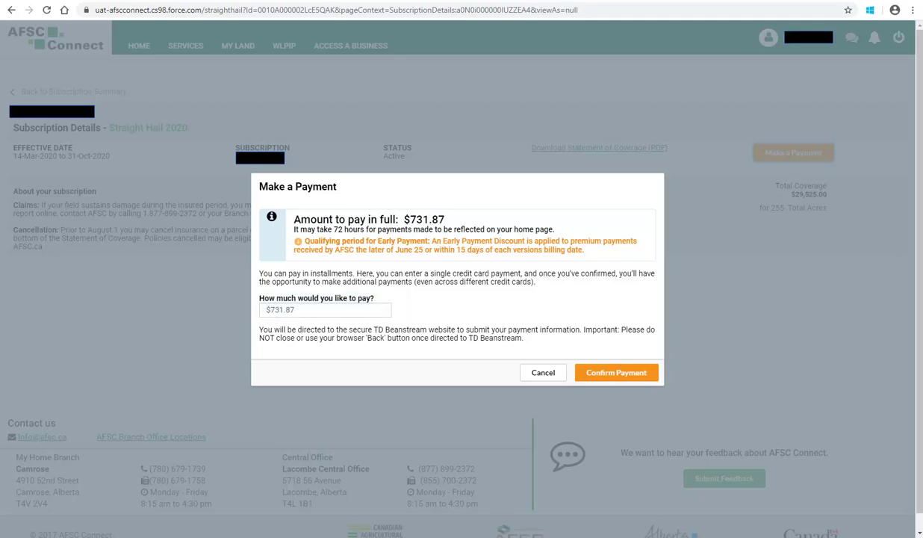
Step: Enter a payment amount of 500.00 and confirm the payment
click(324, 310)
text(500.00)
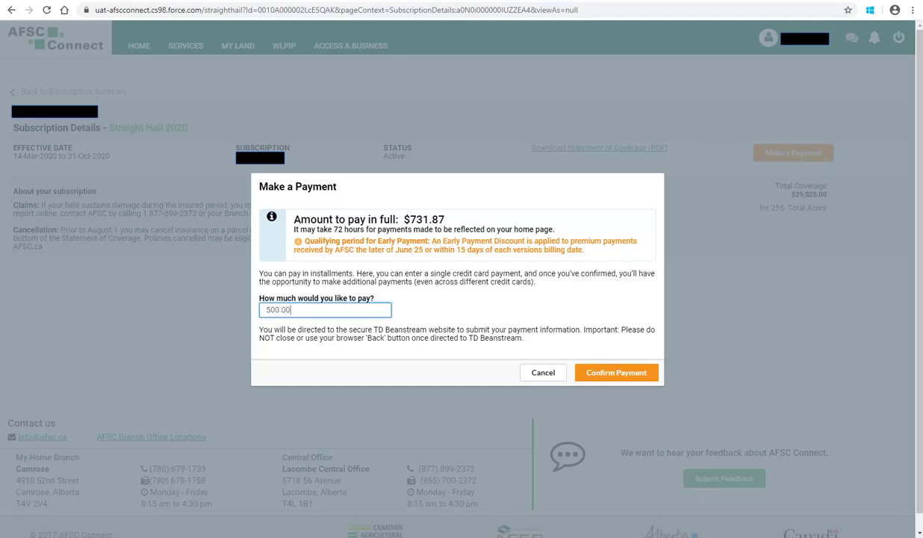
click(616, 372)
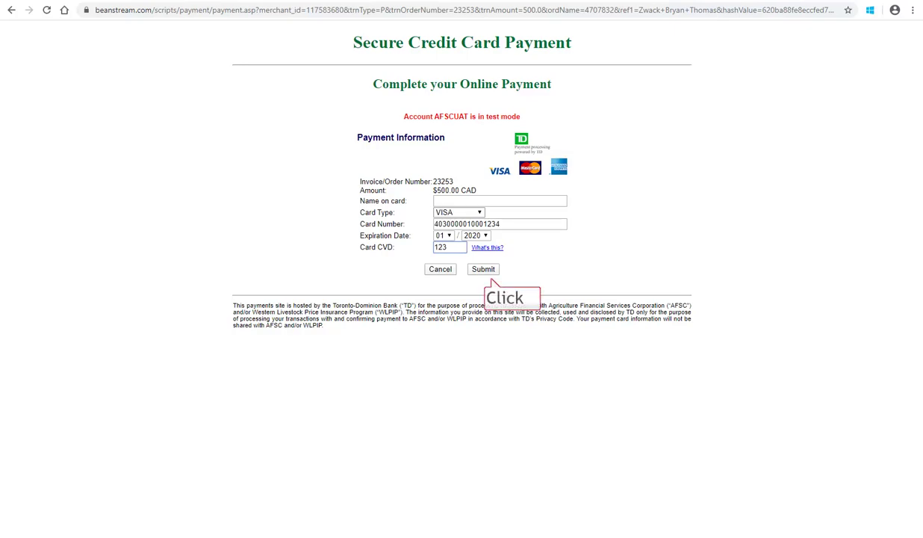
Step: Submit the $500.00 card payment on the Beanstream form
click(483, 268)
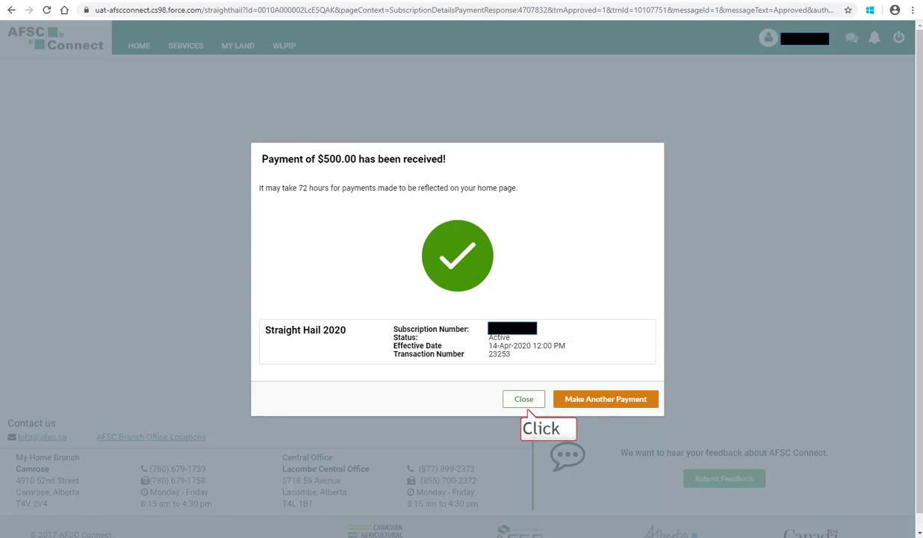
Step: Close the $500.00 payment-received message to return to the Straight Hail 2020 subscription
click(524, 399)
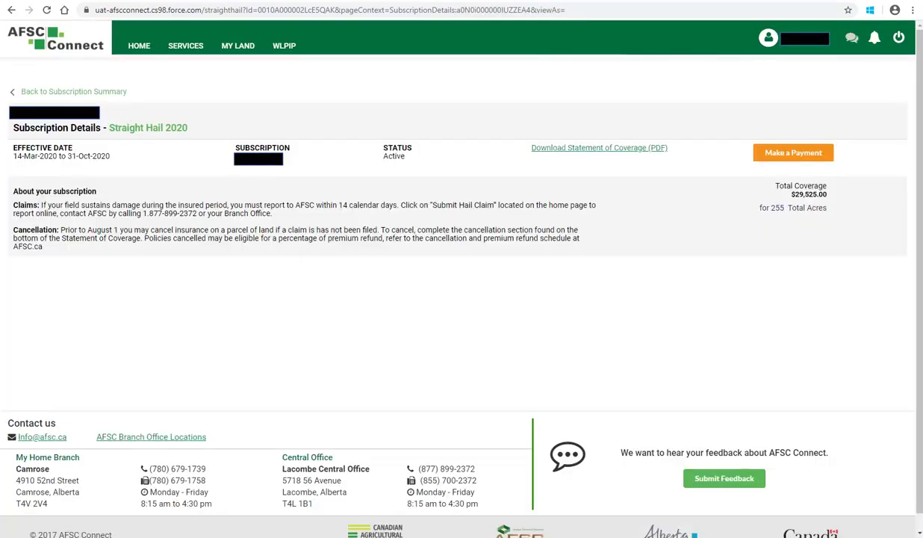